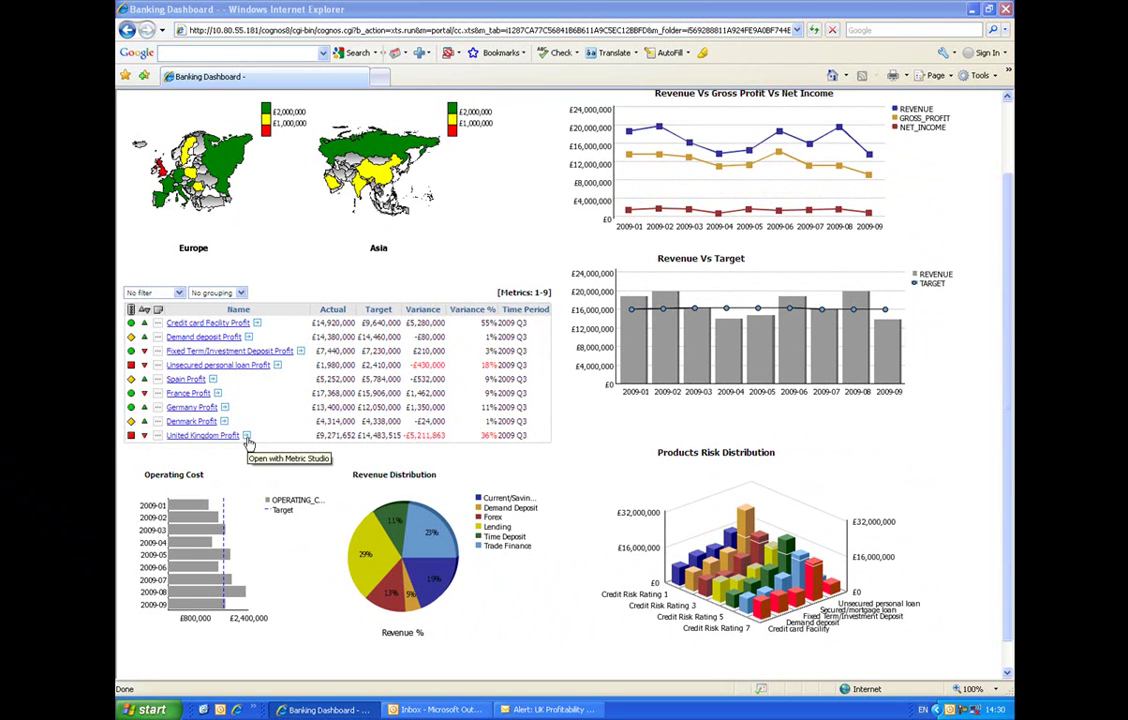
Comment 'UK Profitability' on United Kingdom Profit in Metric Studio, asking for insight into the problem.
click(247, 439)
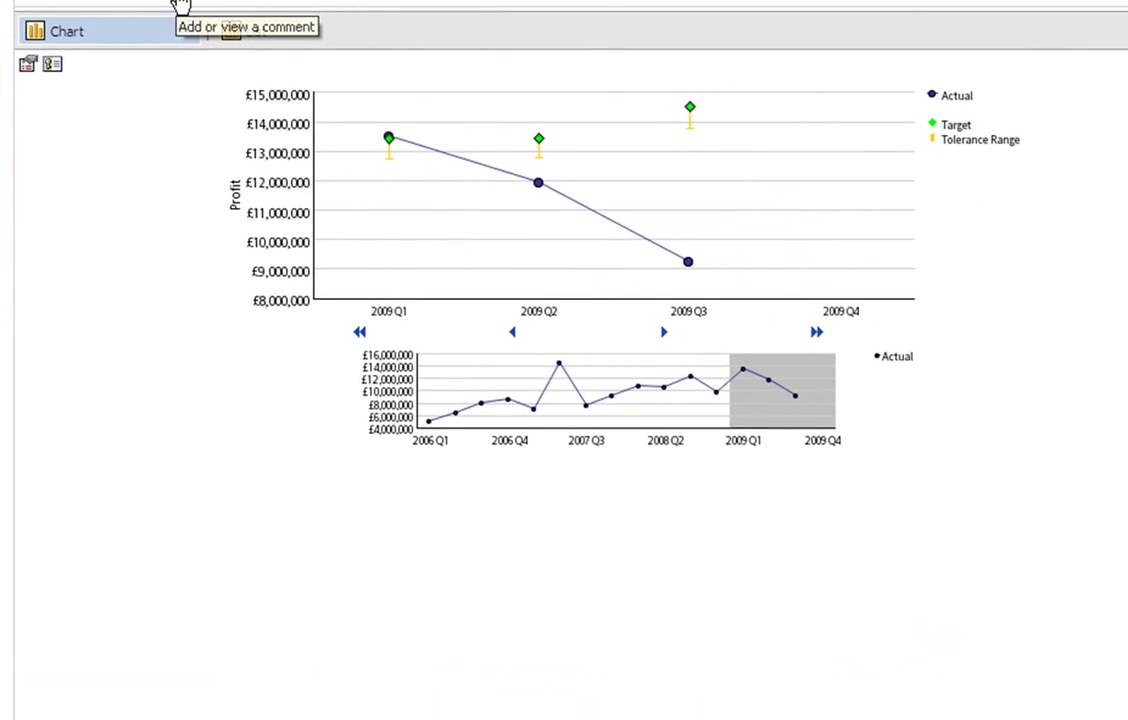
click(180, 4)
click(483, 469)
text(UK Profitability)
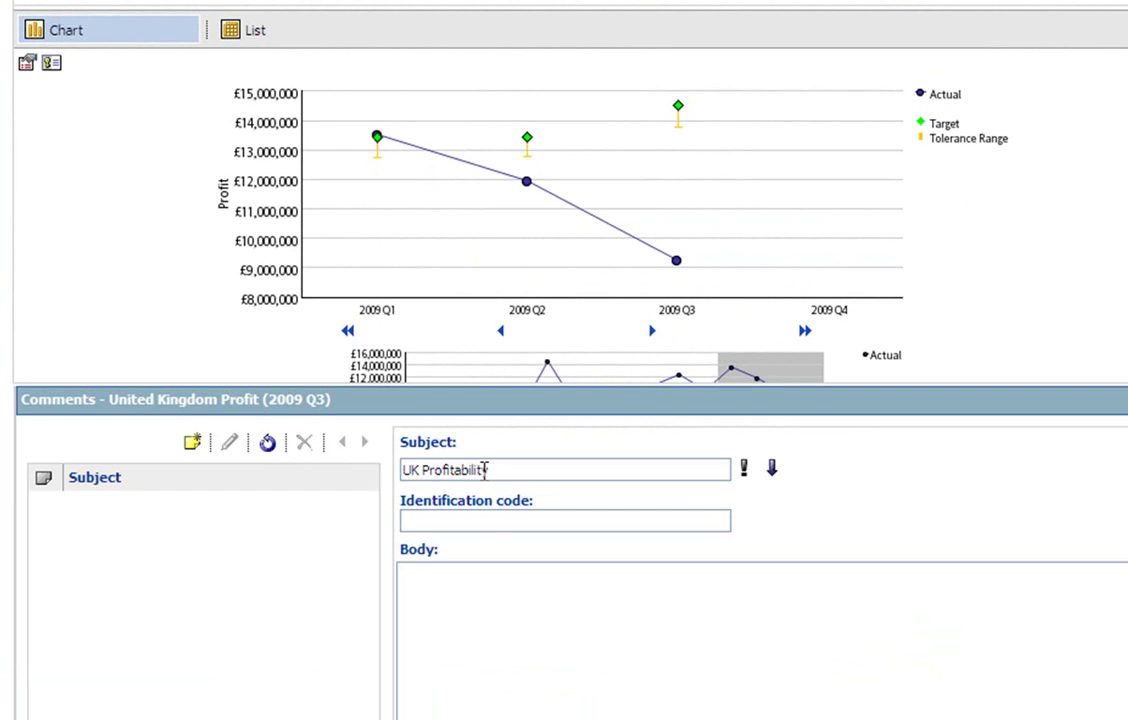
click(497, 623)
text(We have an issue with UK Profitability - do you have any insight into the problem and any proposal to rectify this issue ?)
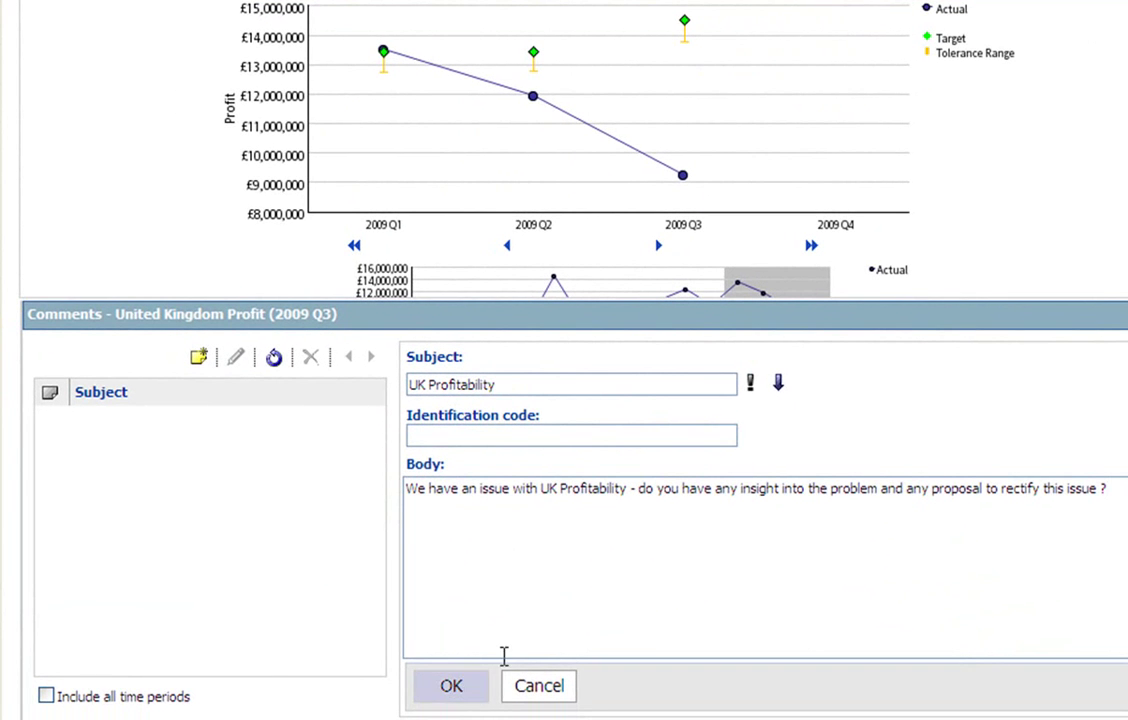
click(416, 682)
Close the Metric Studio window and minimize the browser to the desktop.
click(235, 708)
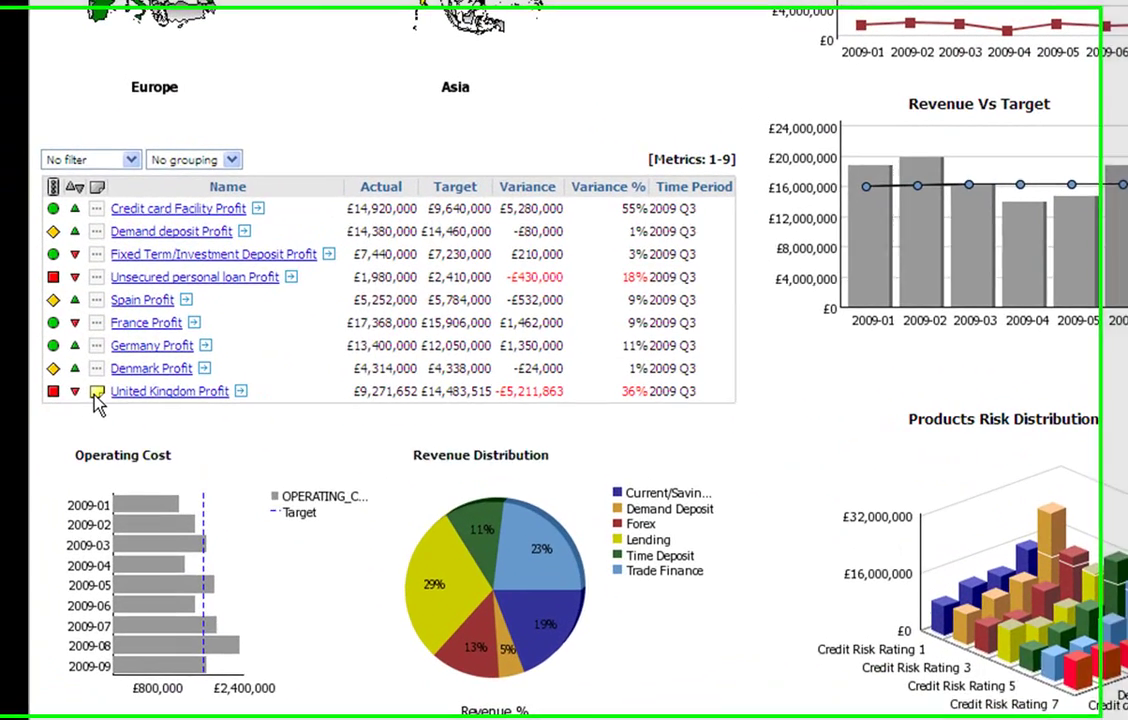
mouse_move(97, 397)
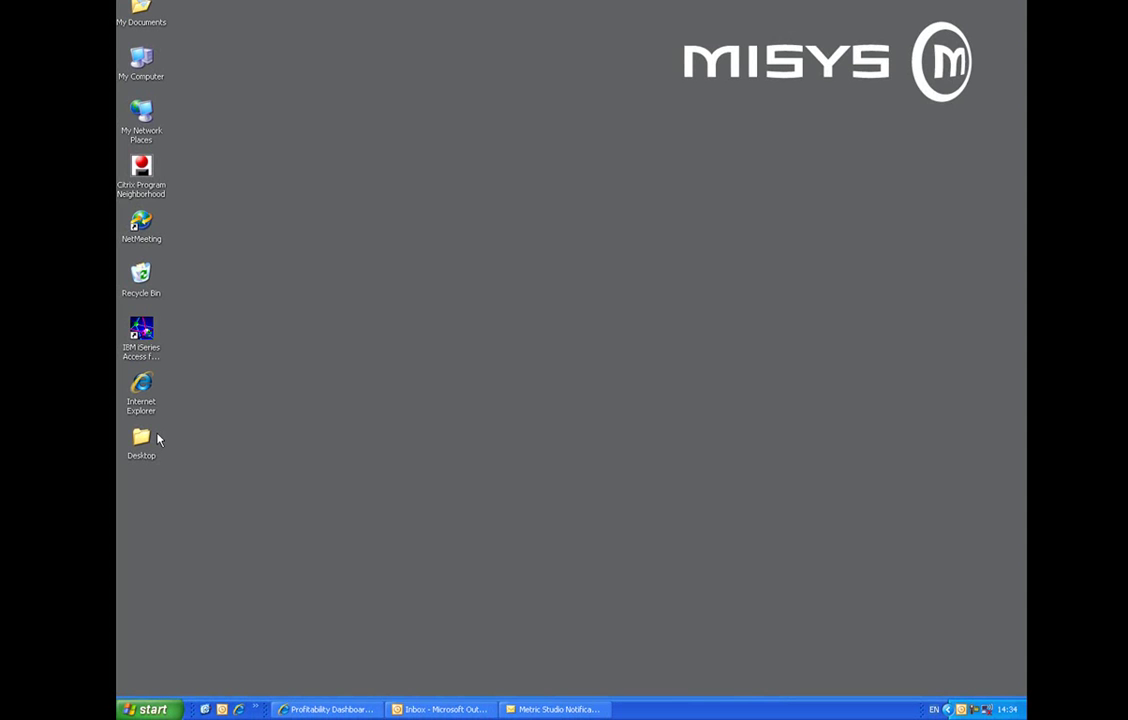
Read the Metric Studio notification in Outlook, then return to the Profitability Dashboard.
click(545, 709)
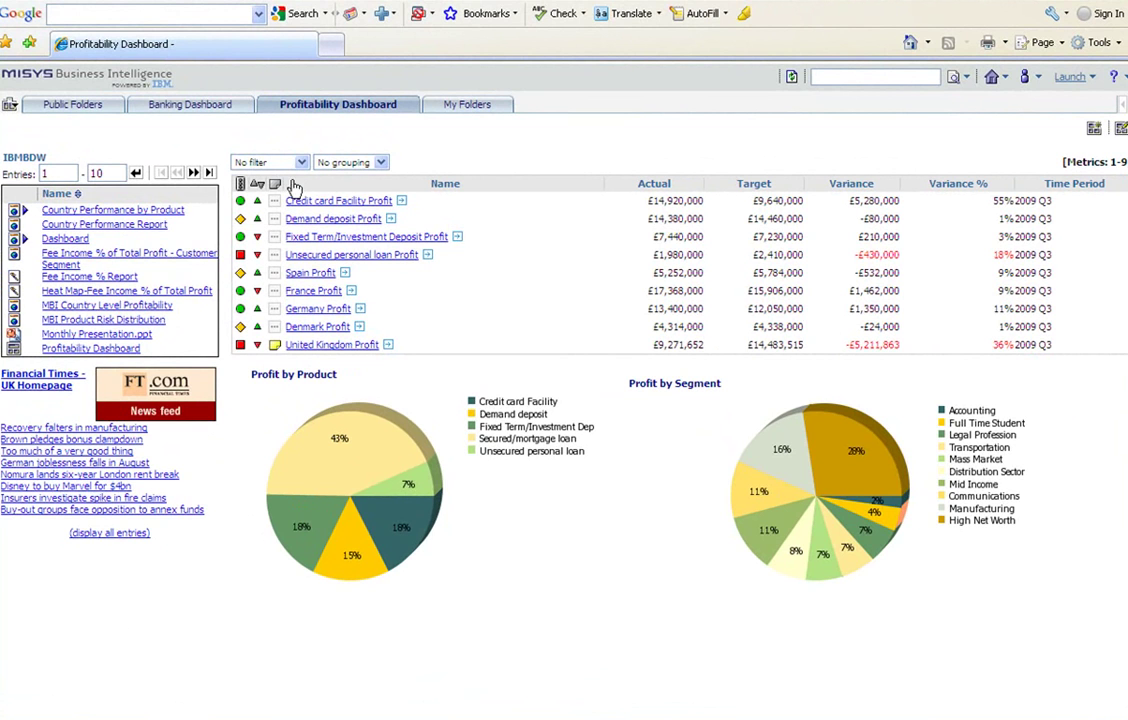
mouse_move(277, 346)
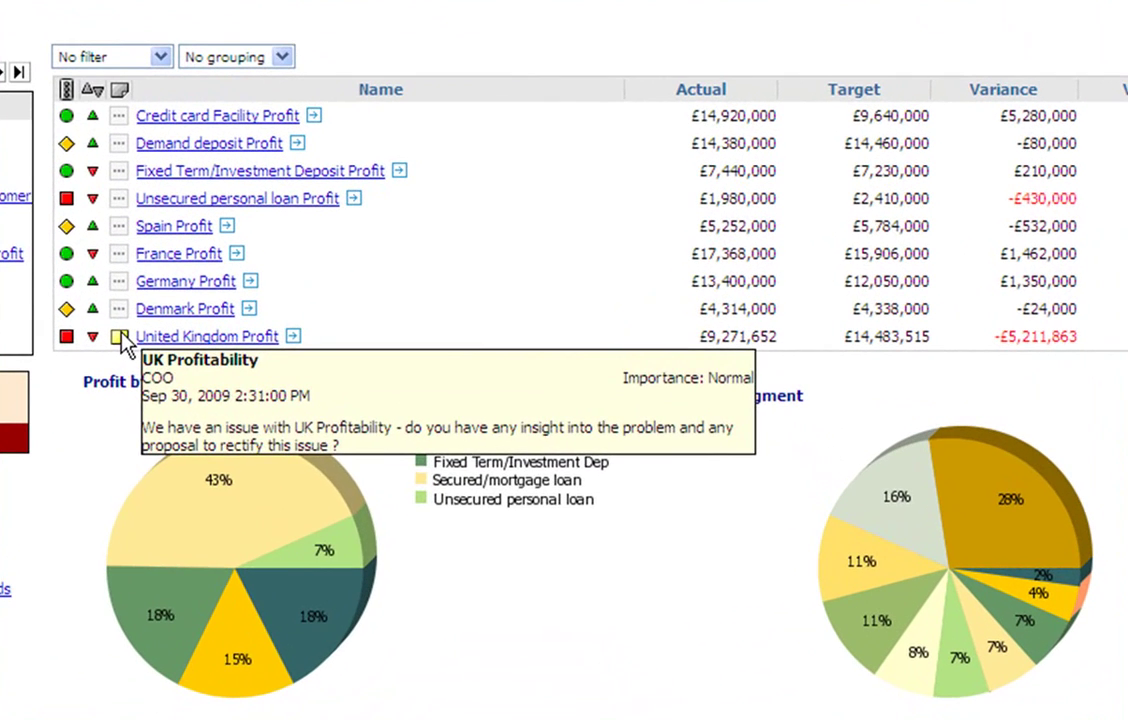
mouse_move(364, 348)
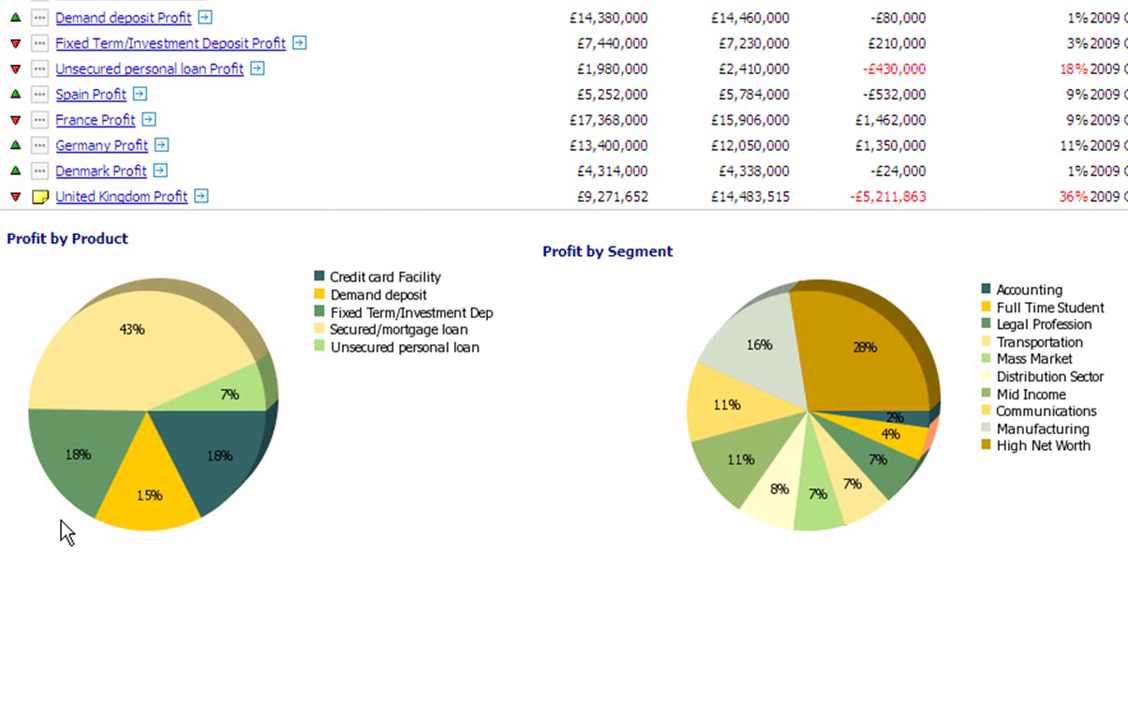
mouse_move(118, 378)
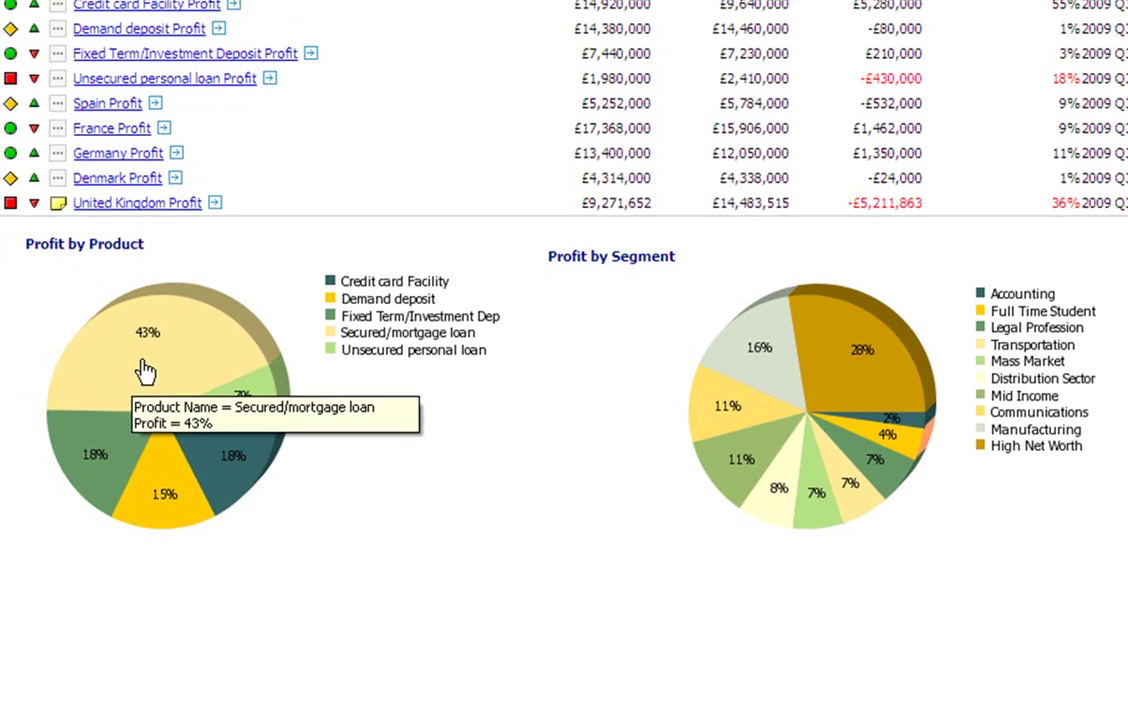
Drill into the 43% Secured/mortgage loan slice and filter the country profit chart to United Kingdom.
click(118, 378)
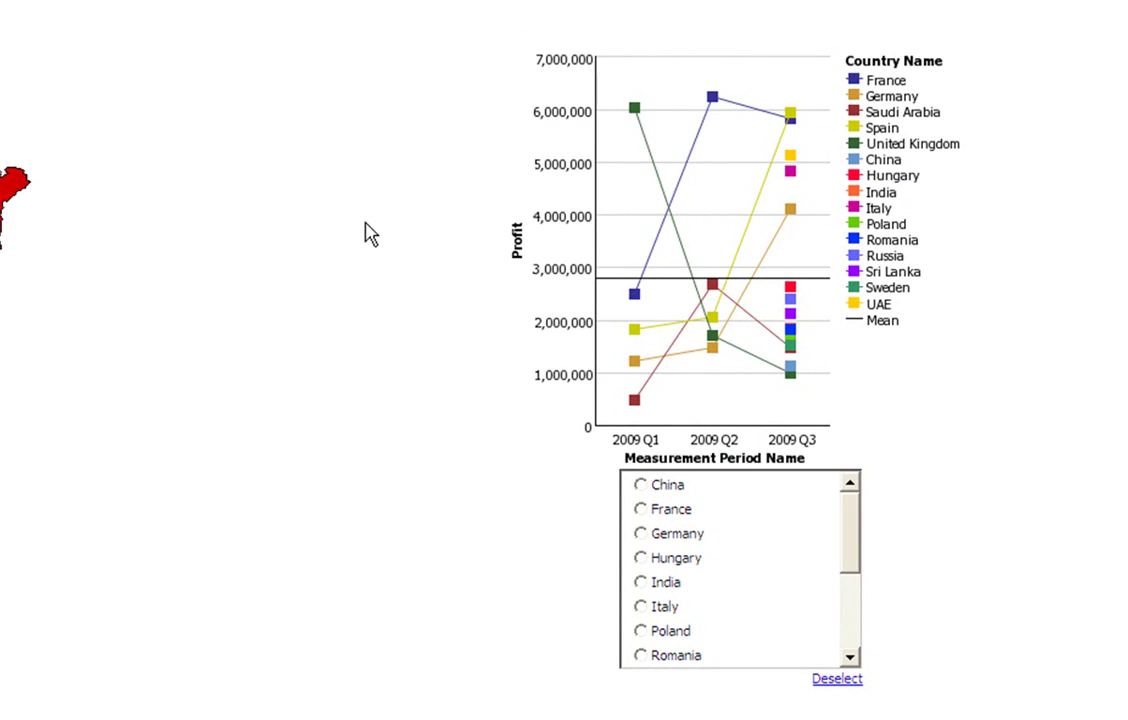
drag(848, 522, 866, 611)
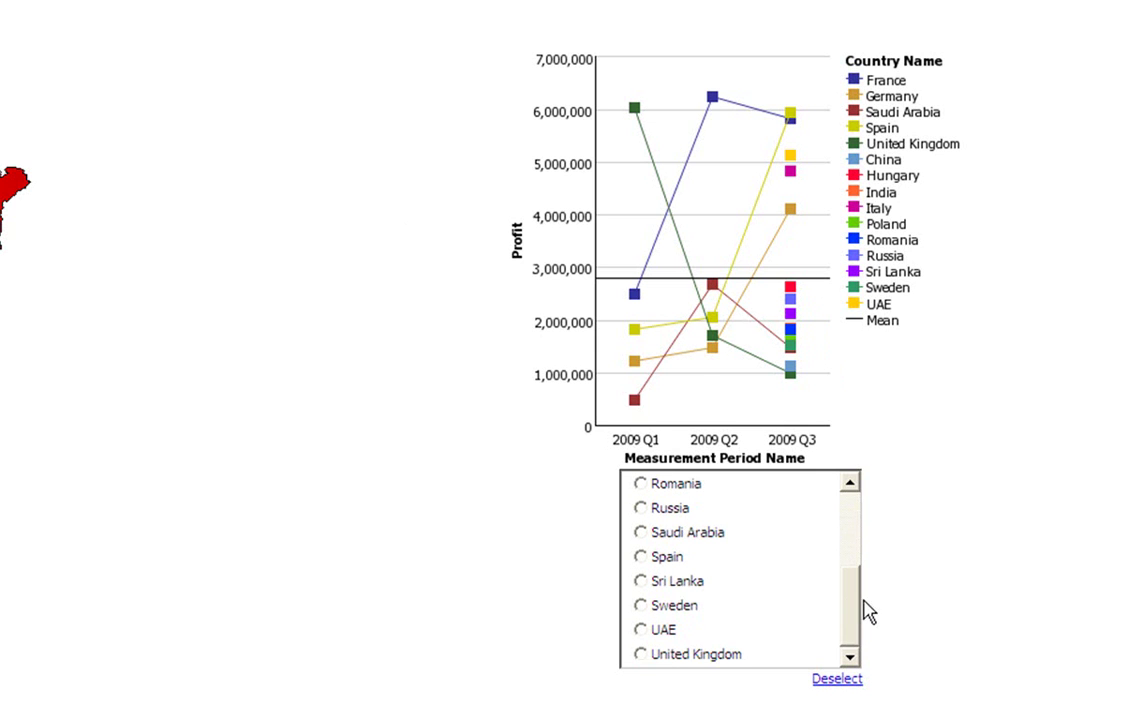
click(645, 657)
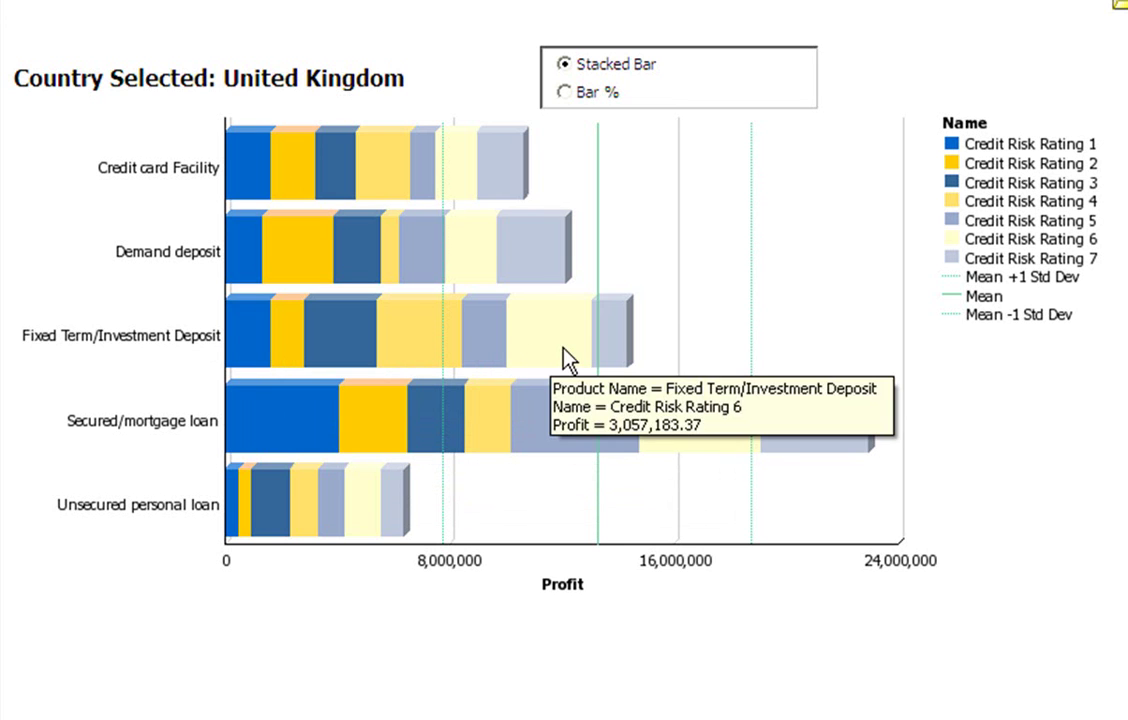
Switch the UK credit-risk profit chart to Bar % percentage bars.
click(564, 91)
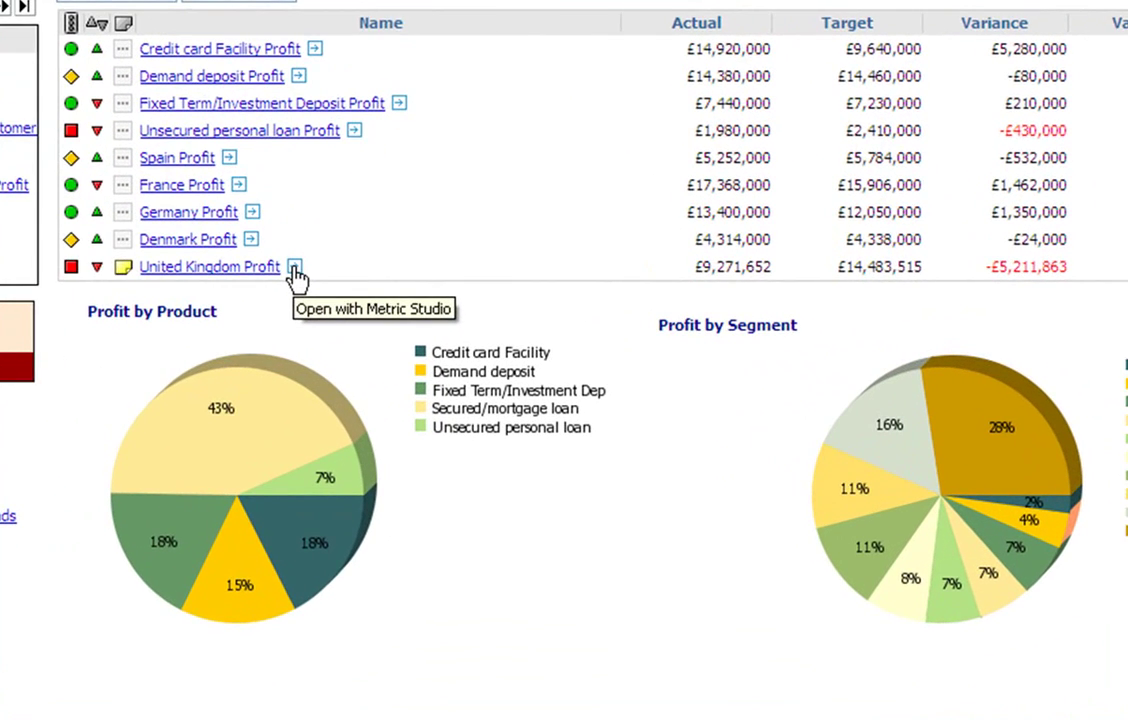
Show United Kingdom Profit as a quarterly list and display the Q3 'UK Profitability' comment.
click(295, 268)
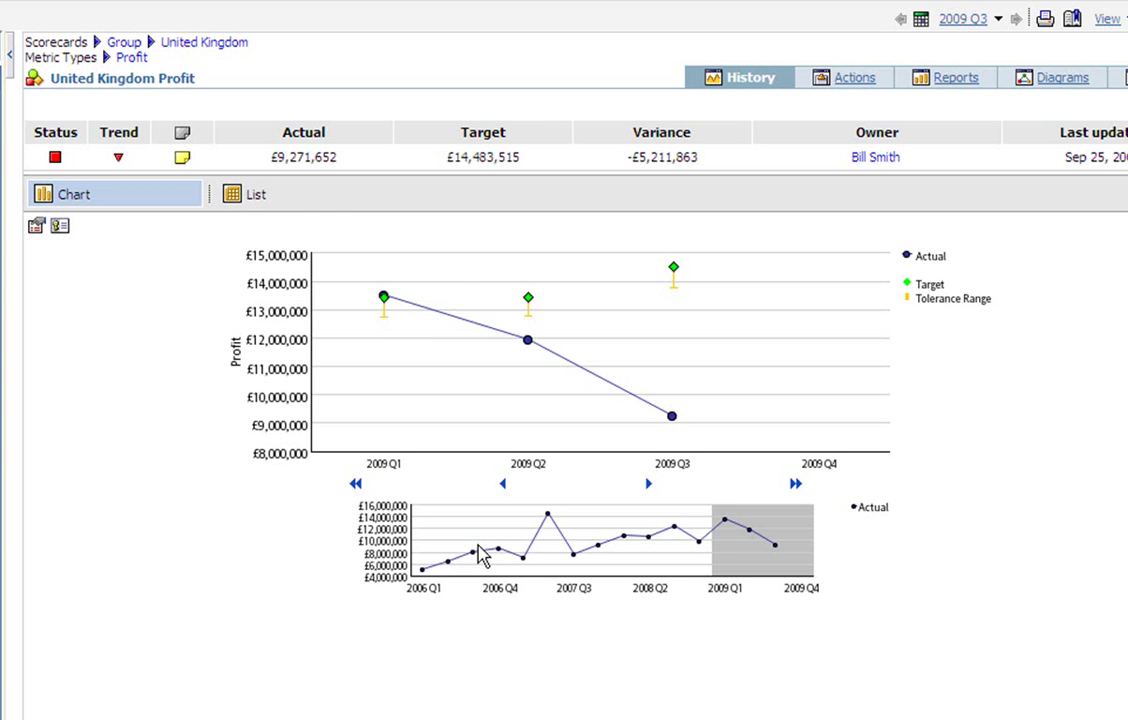
click(225, 196)
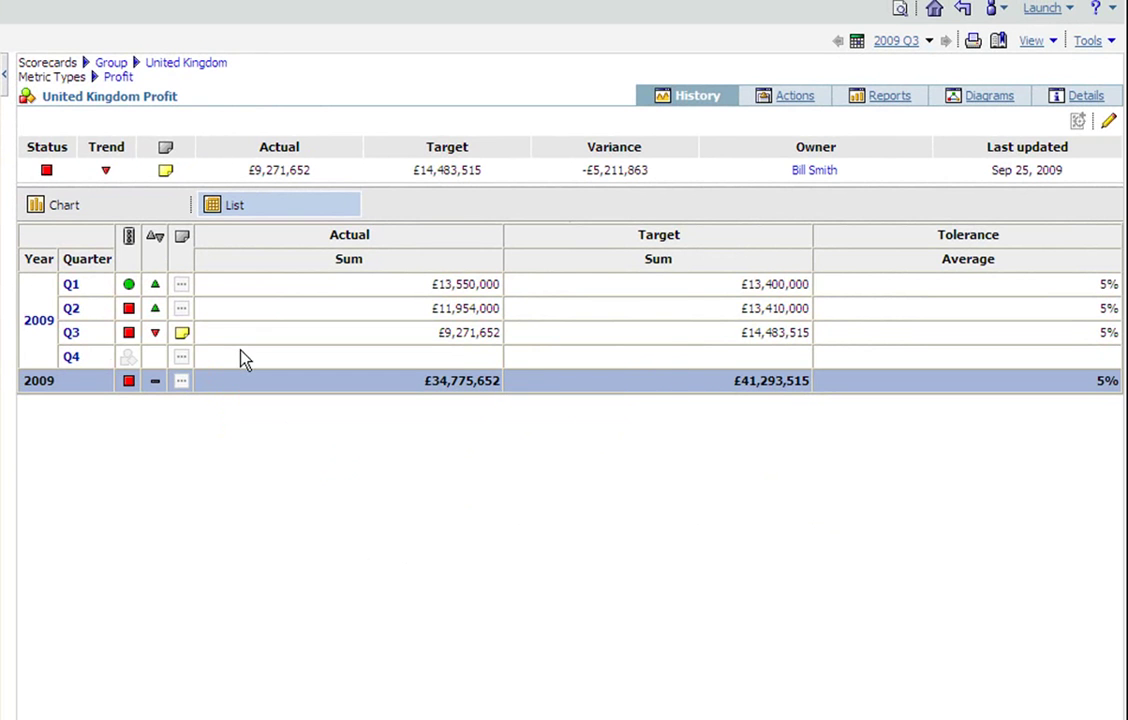
mouse_move(181, 335)
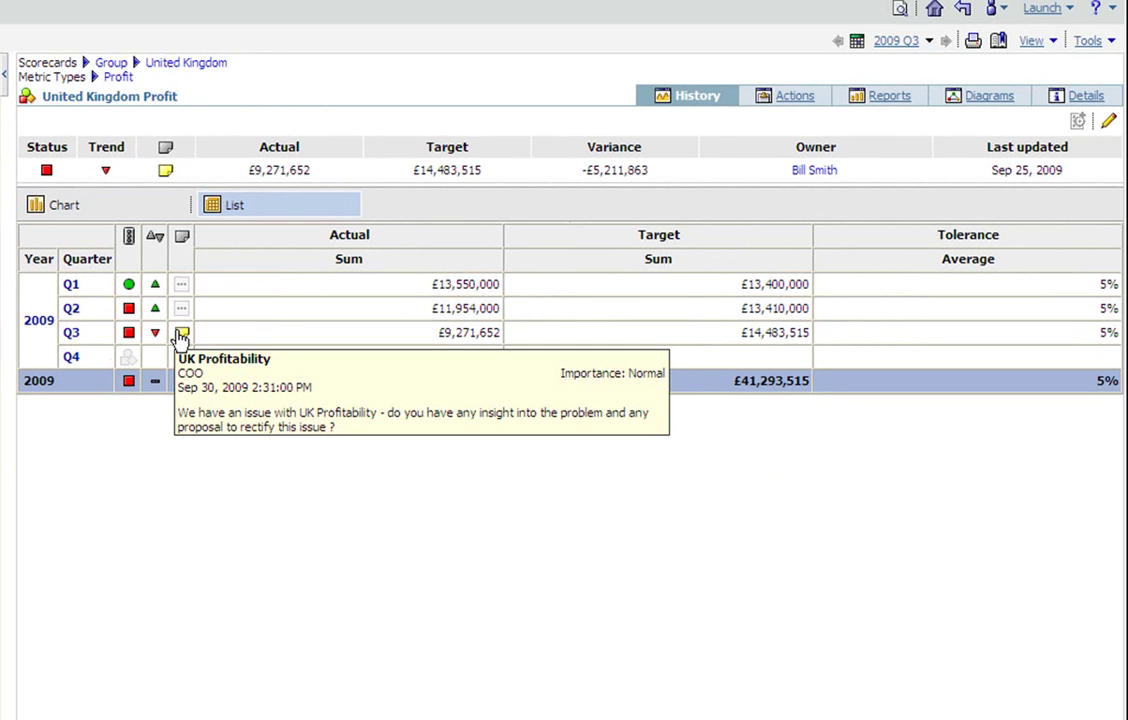
click(181, 335)
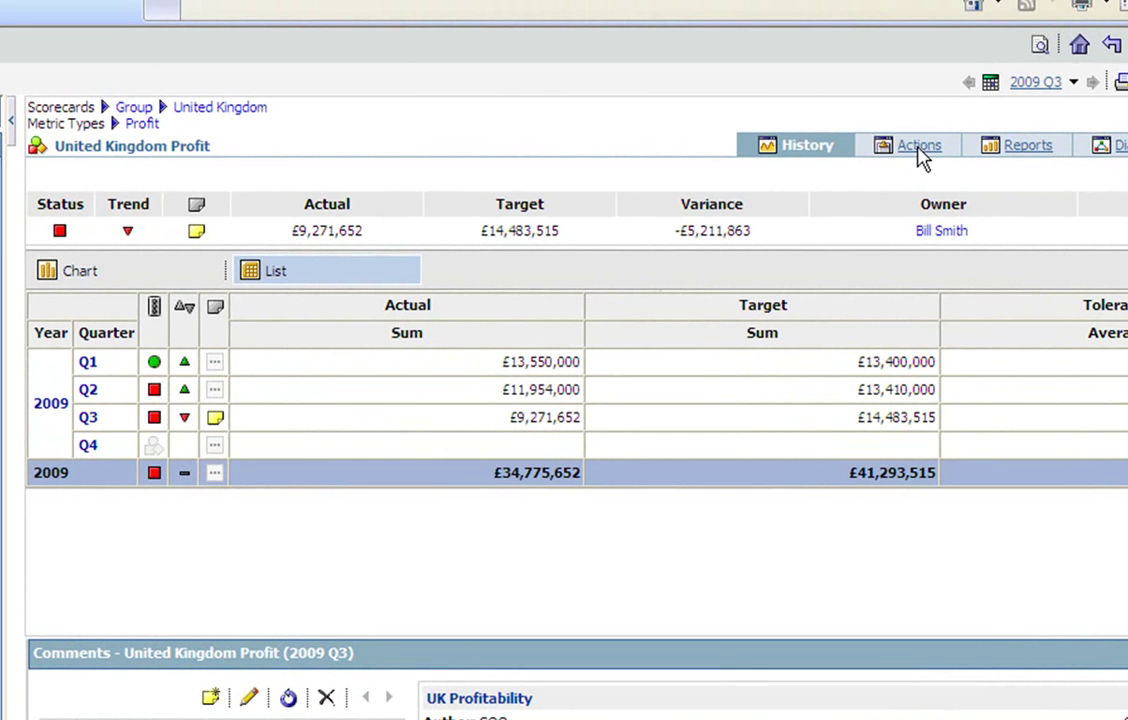
Review the UK Profitability action group on the Actions tab.
click(918, 148)
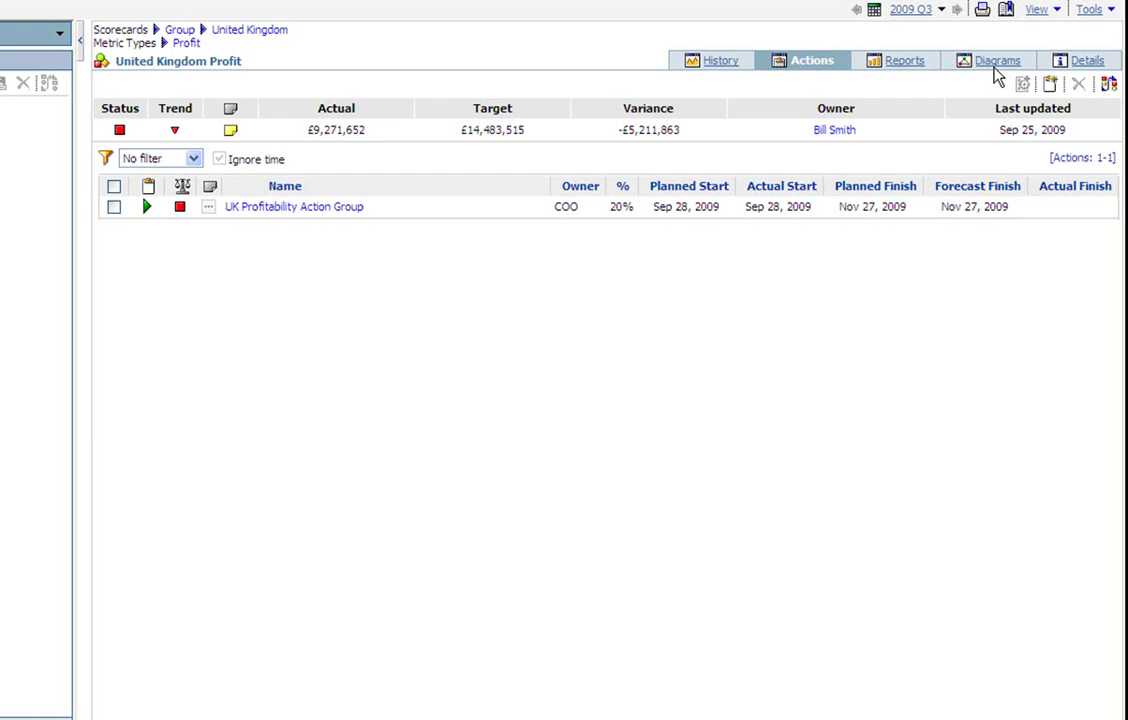
View United Kingdom Profit's impact diagram, then its Fee Income % of Total Profit - Customer Segment report.
click(936, 161)
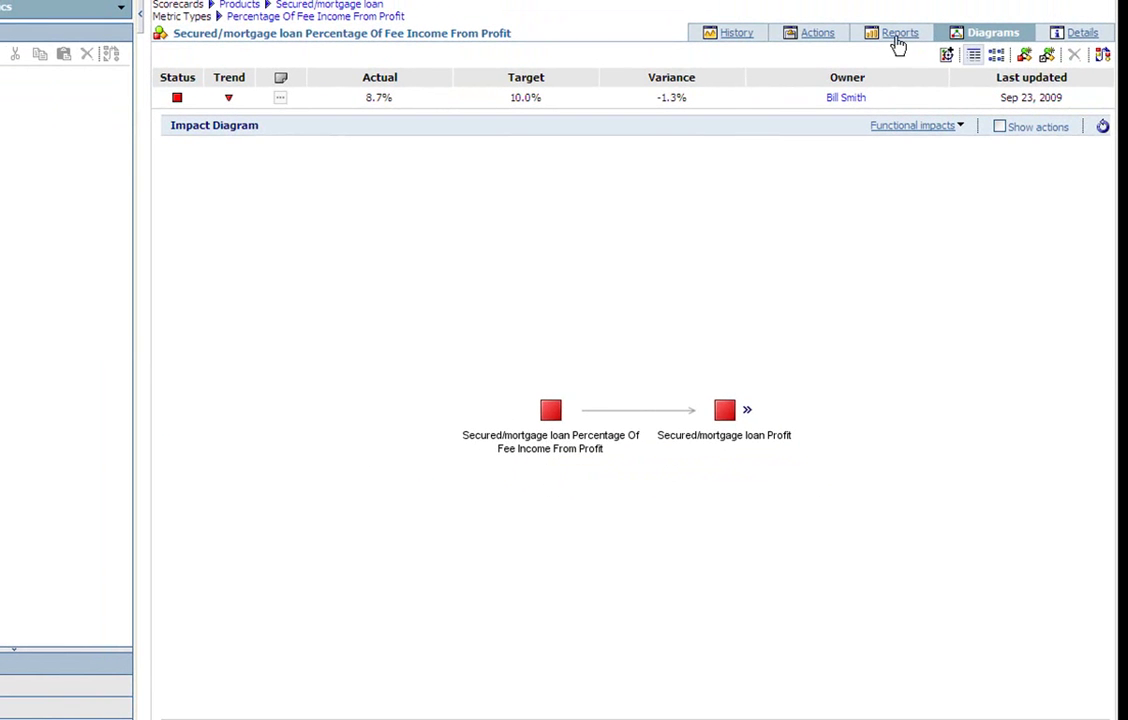
click(897, 36)
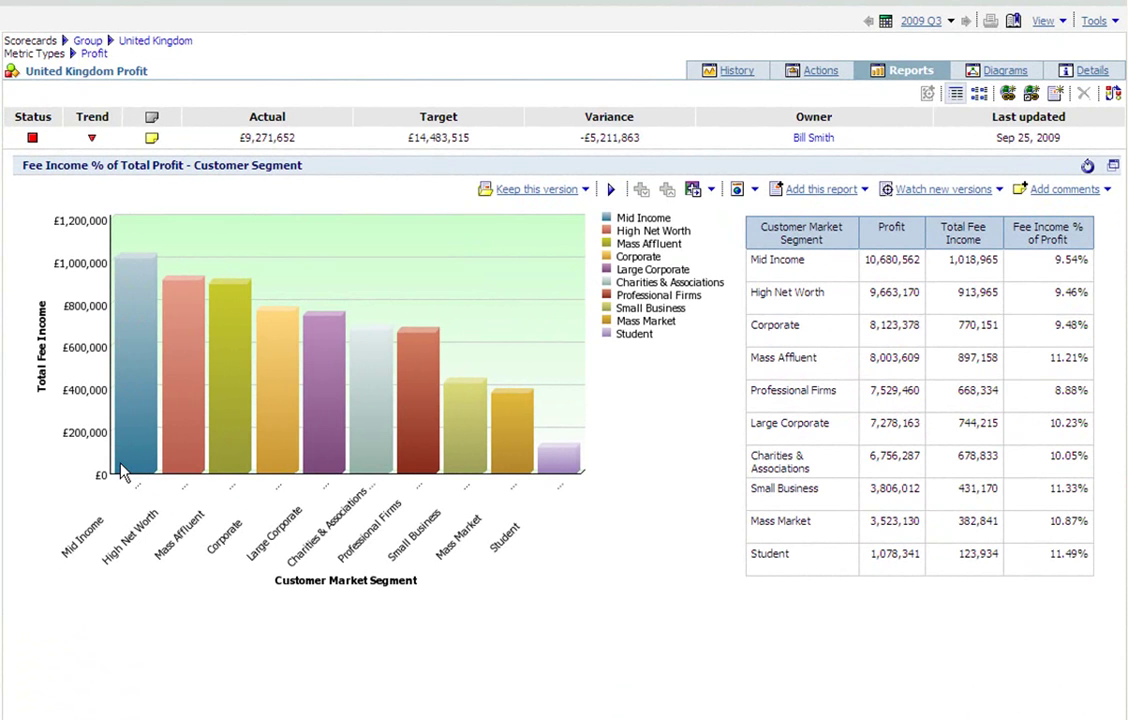
click(186, 306)
click(972, 266)
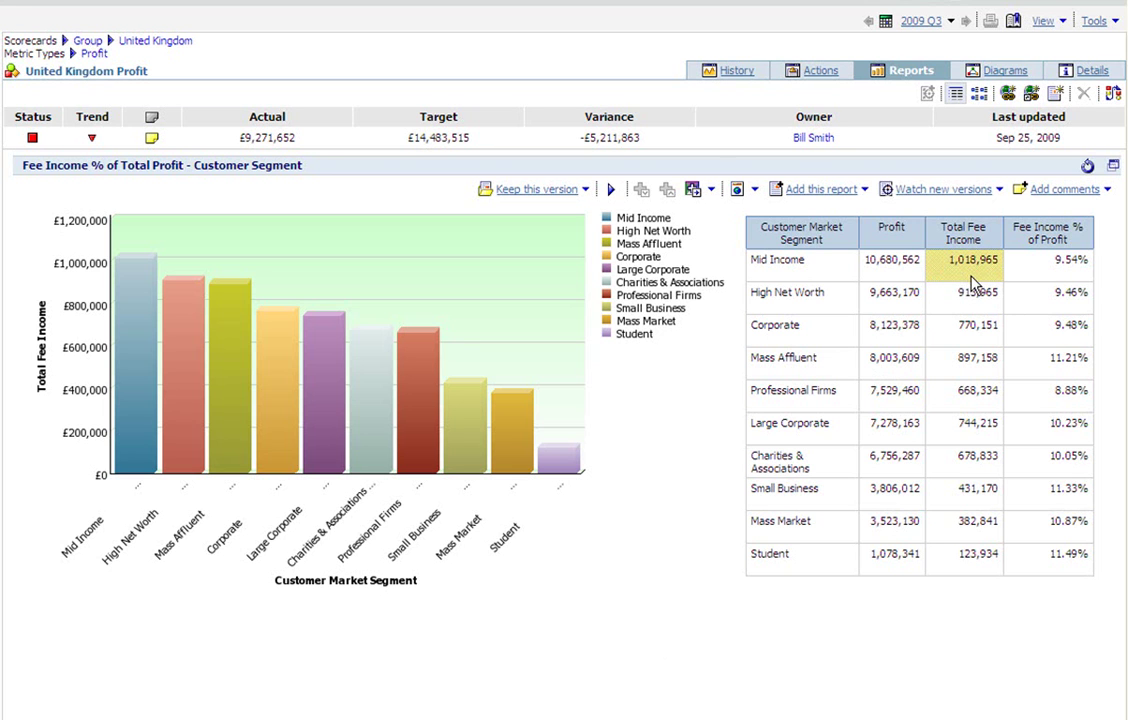
Create a watch rule publishing a news item when Mid Income Total Fee Income drops below 1000000.
right_click(970, 283)
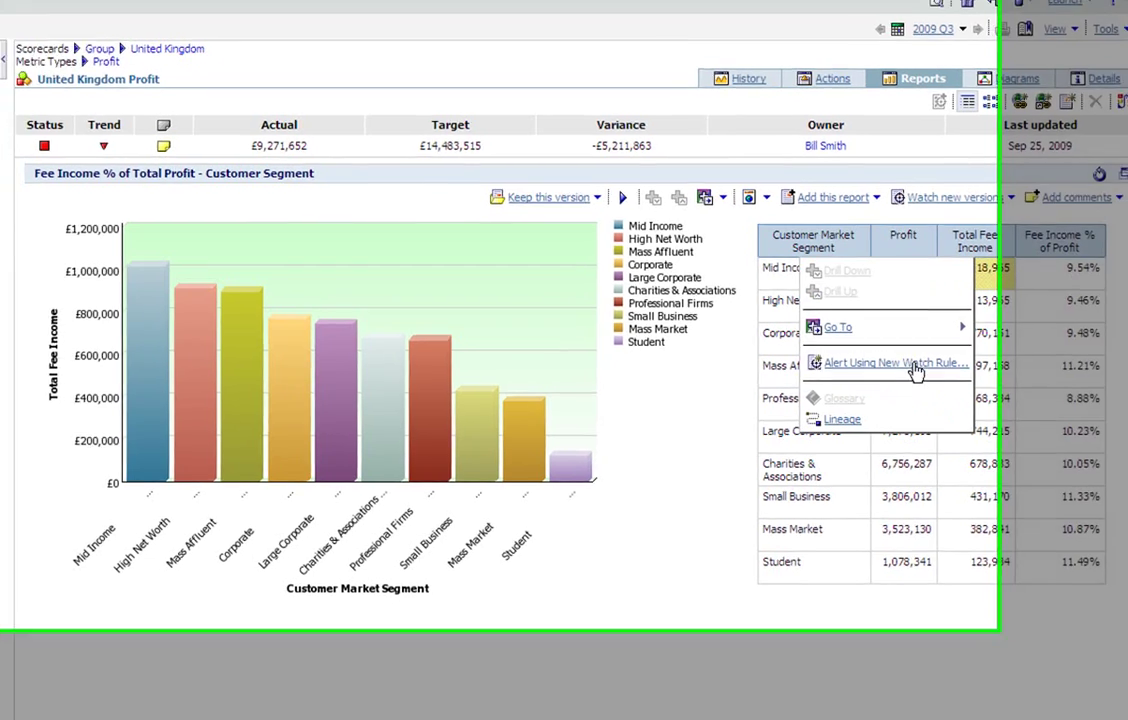
click(900, 358)
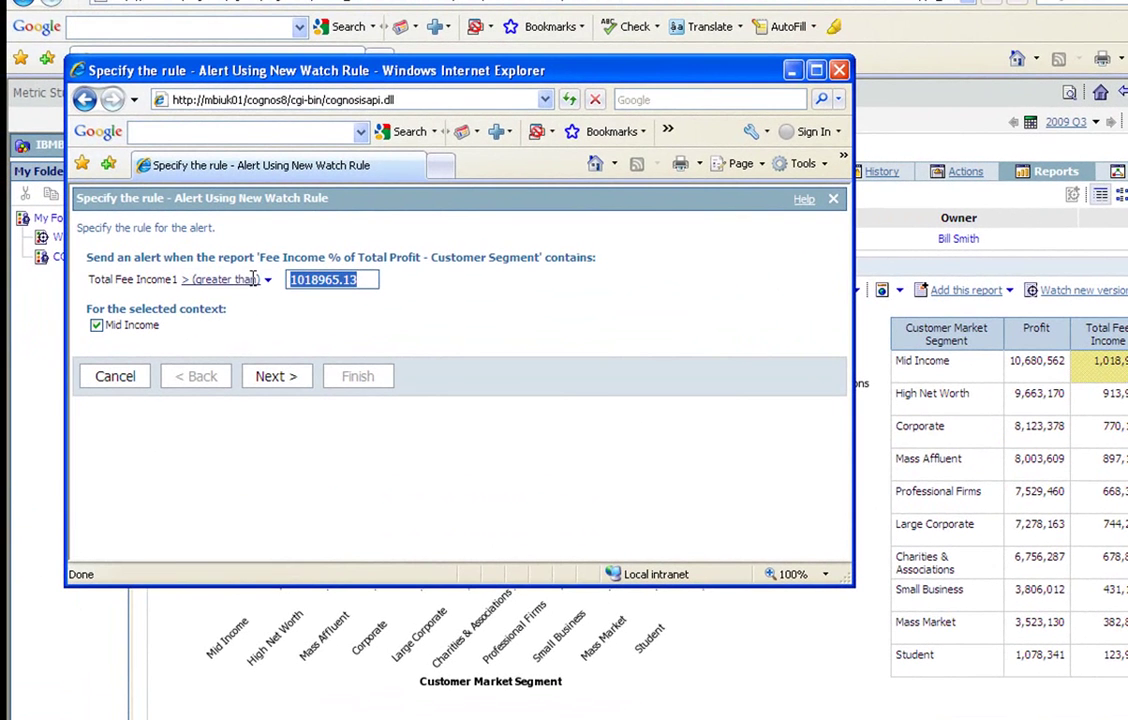
text(1000)
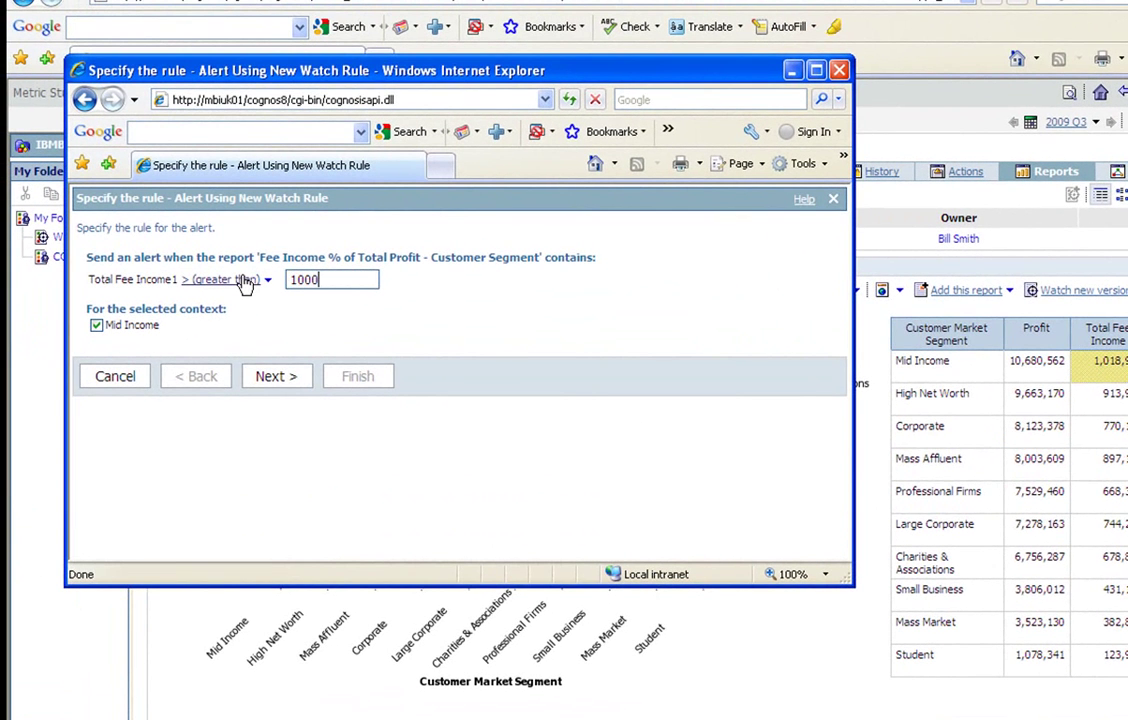
text(000)
click(245, 282)
click(220, 322)
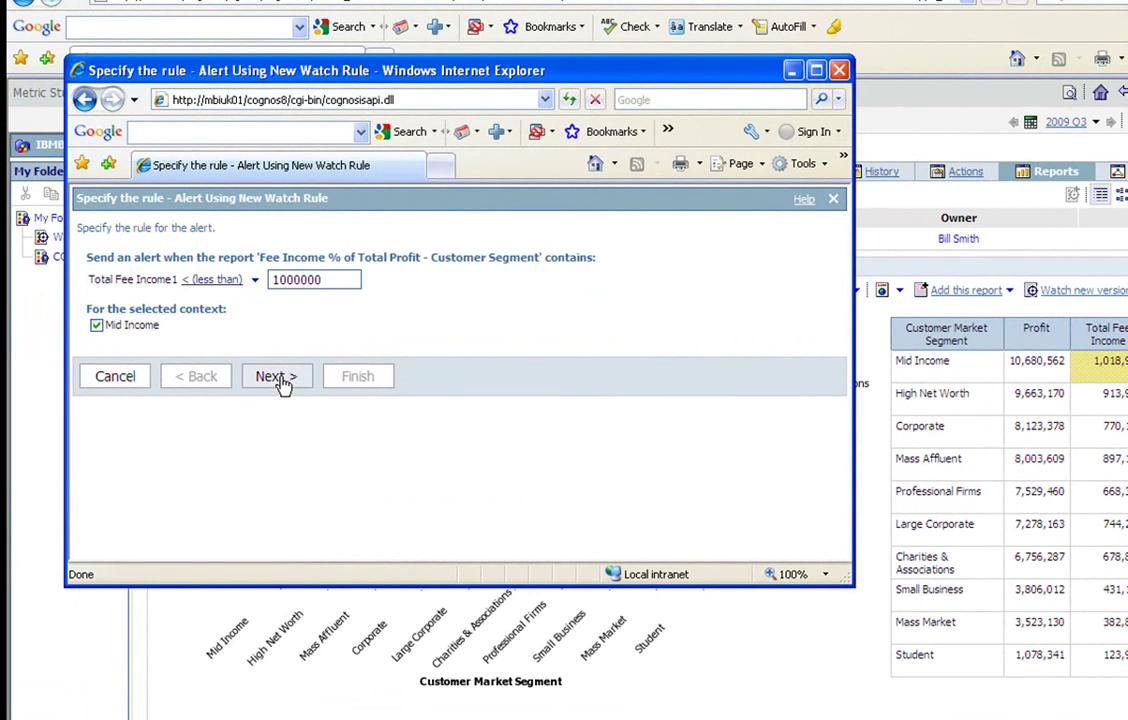
click(276, 377)
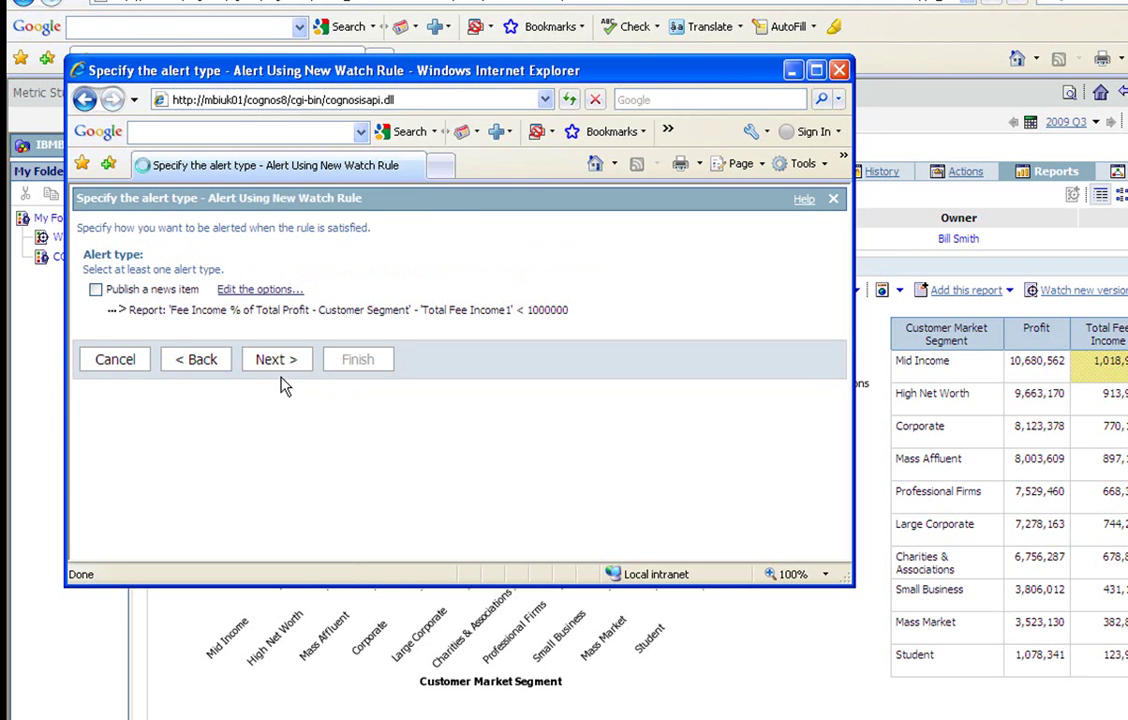
click(95, 289)
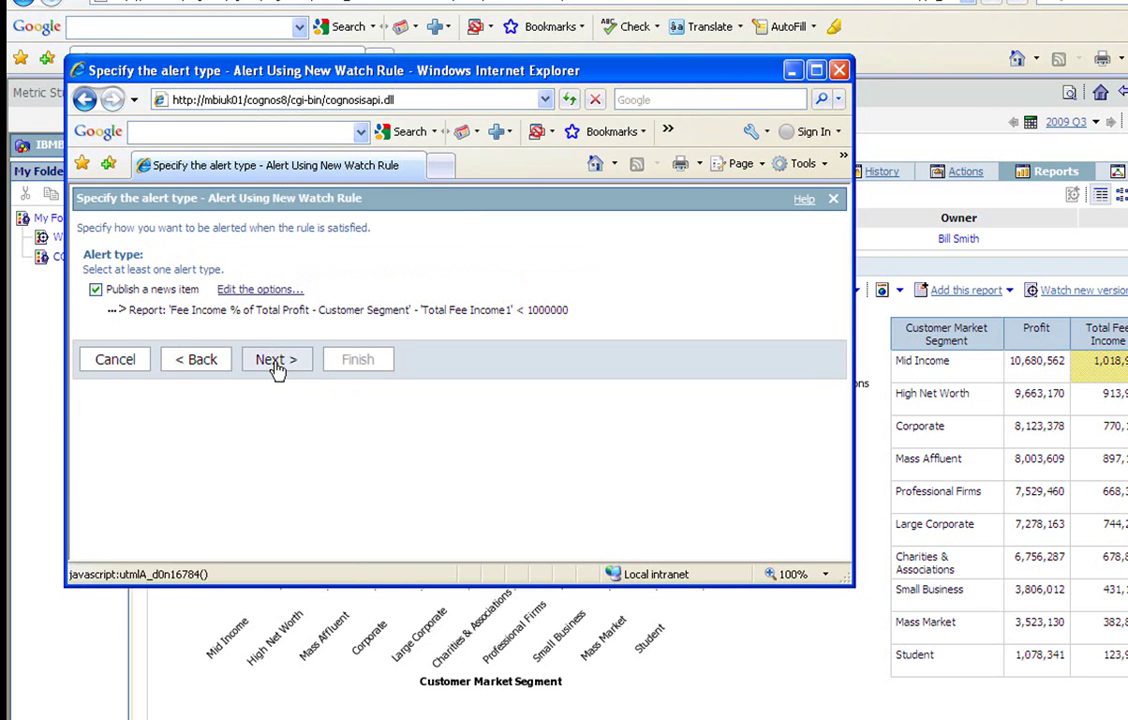
click(277, 366)
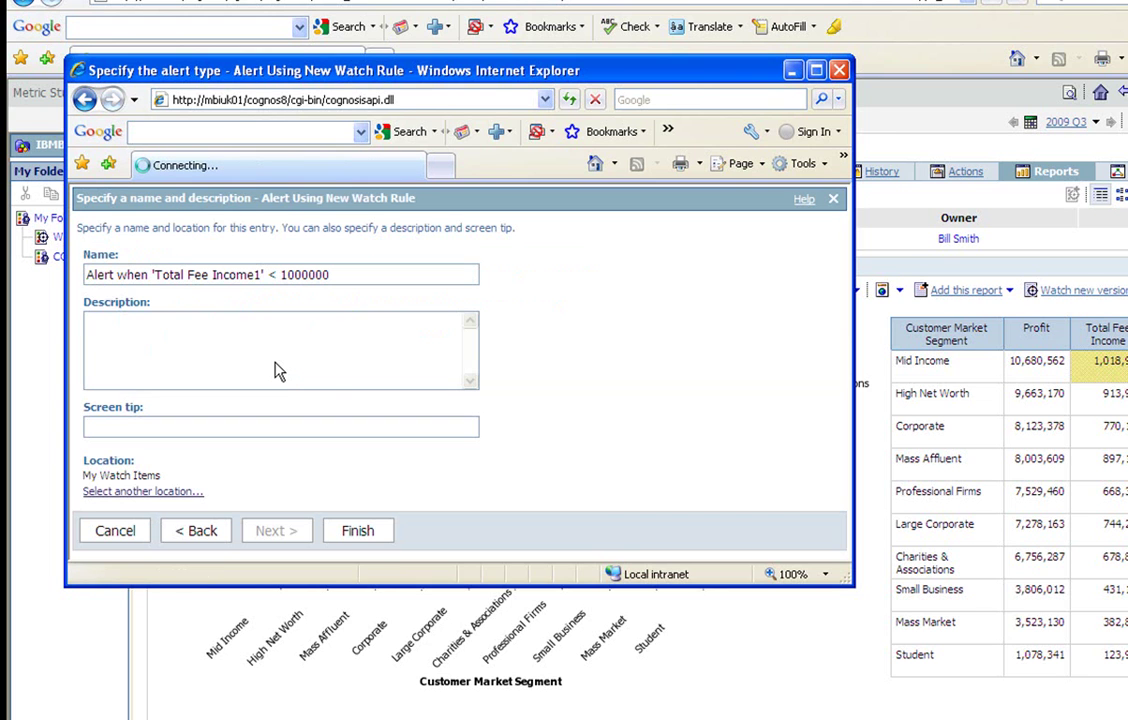
click(358, 532)
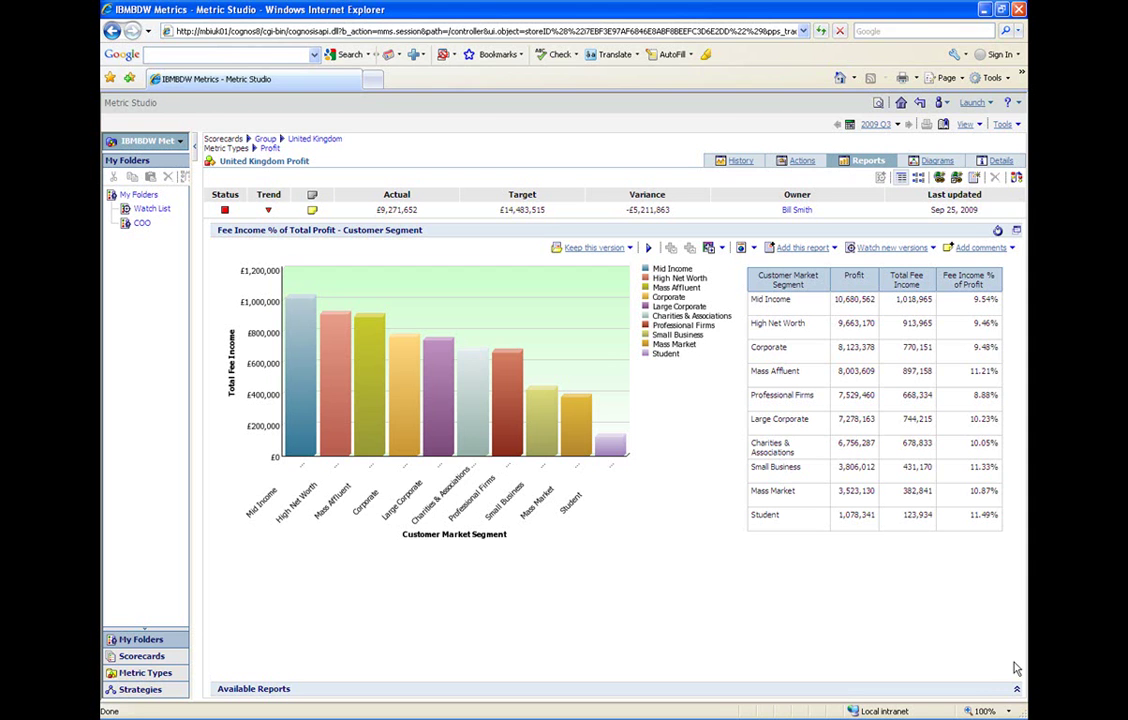
Expand Available Reports to reveal the Fee Income % Report alongside the customer-segment report.
click(1015, 693)
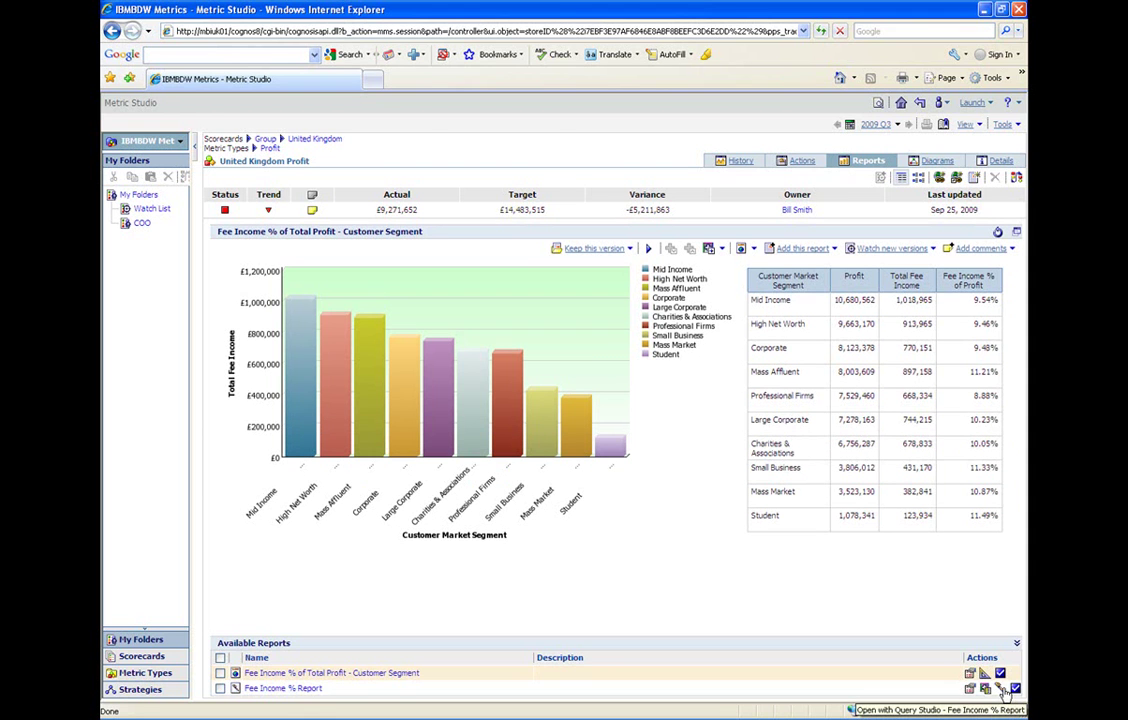
Open the Fee Income % Report in Query Studio and add Product Name after Country Name.
click(1003, 690)
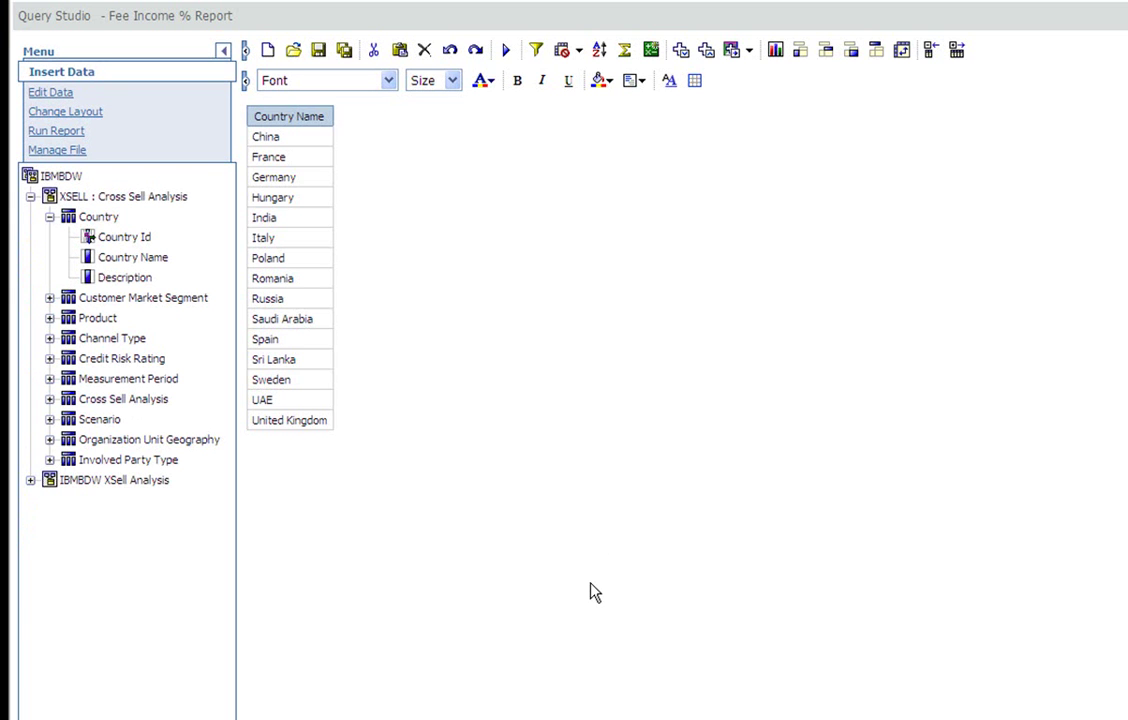
click(49, 318)
drag(140, 400, 333, 555)
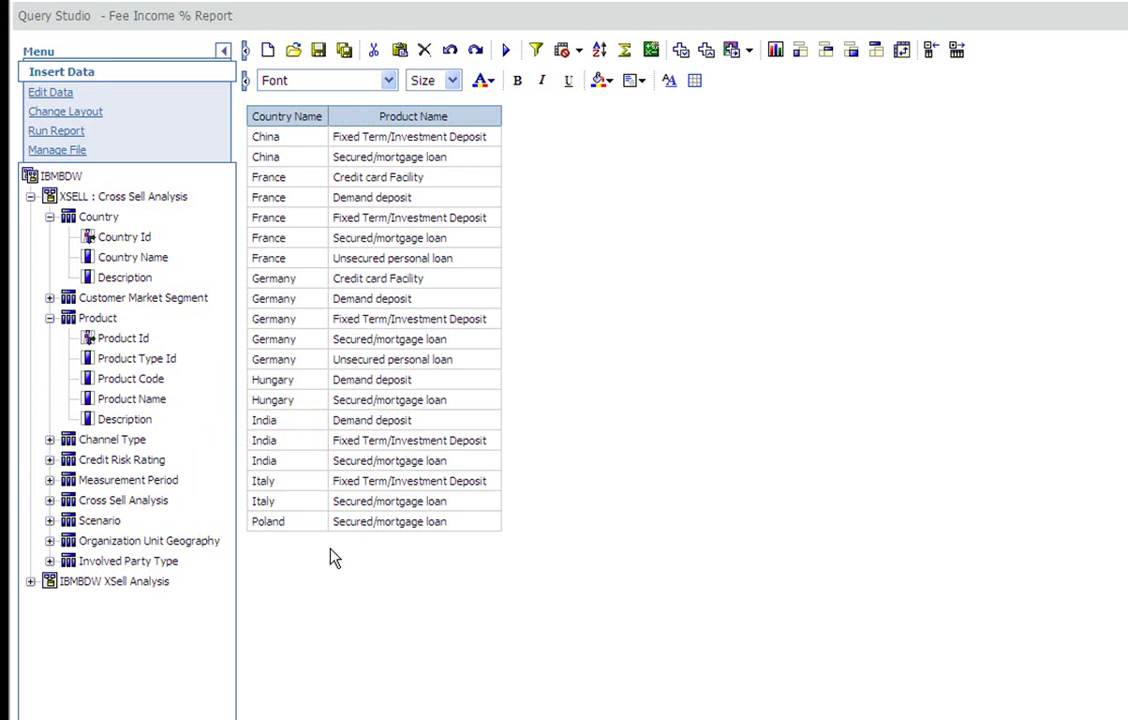
Insert the Profit and Total Fee Income measures from Cross Sell Analysis as columns.
click(49, 500)
scroll(120, 450, down, 3)
ctrl+click(110, 573)
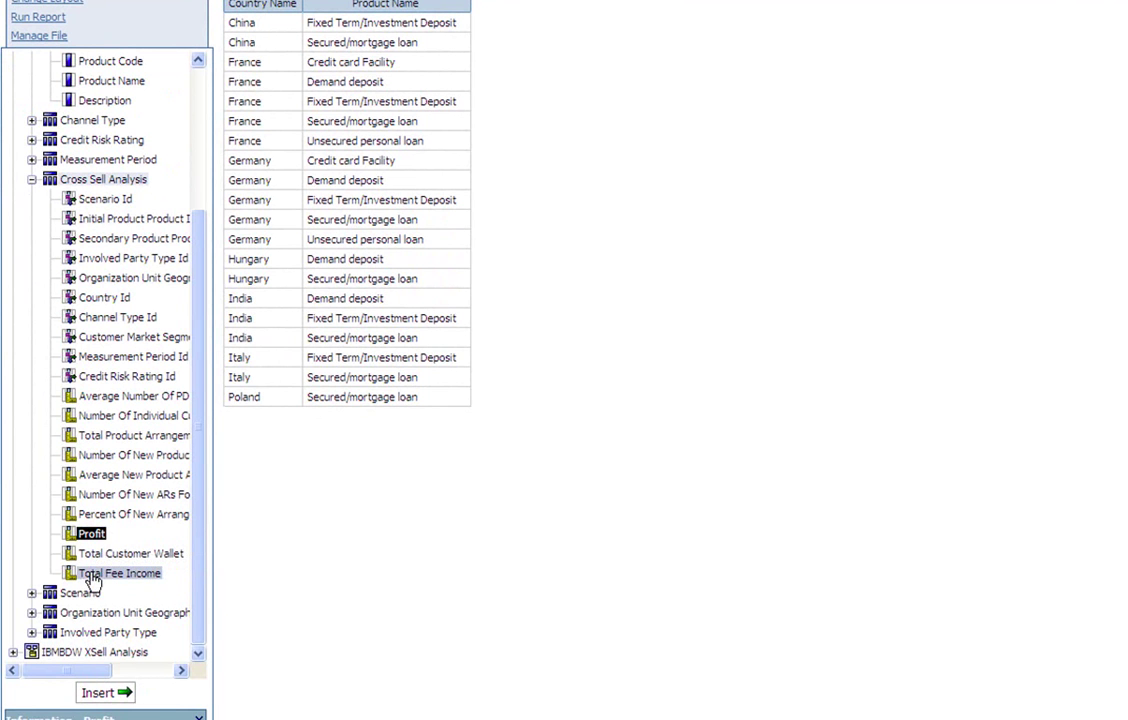
click(100, 692)
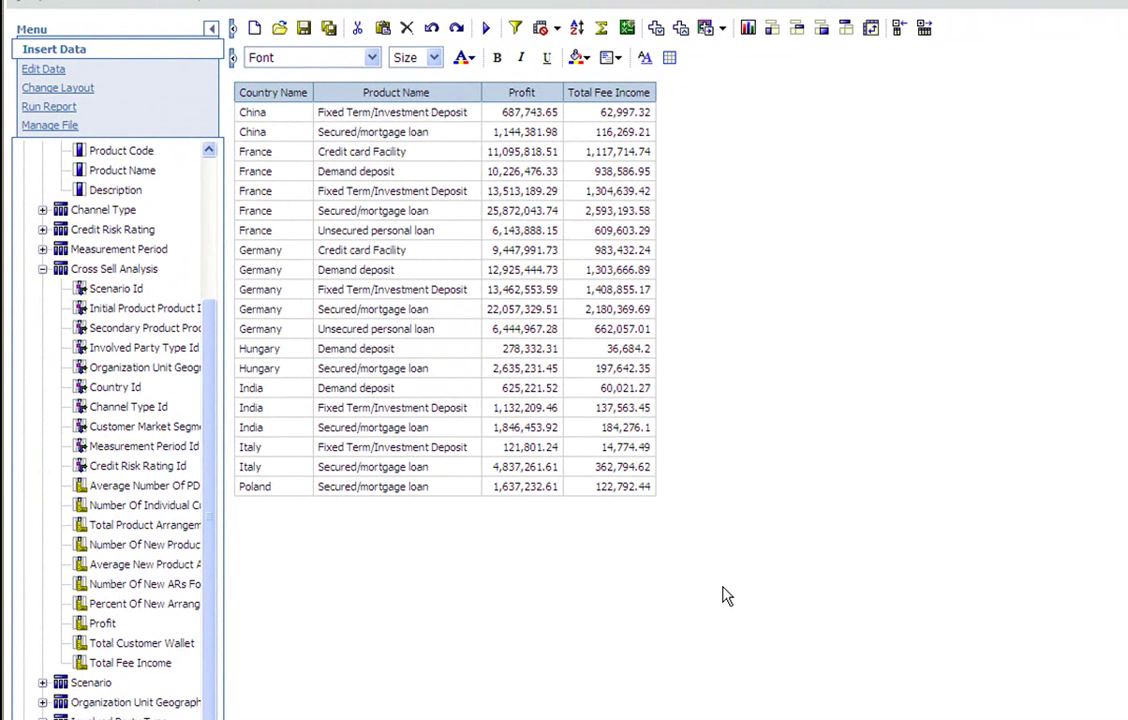
Add a percentage calculation of Total Fee Income over Profit, named 'Fee Income % of Total profit'.
right_click(642, 93)
click(688, 199)
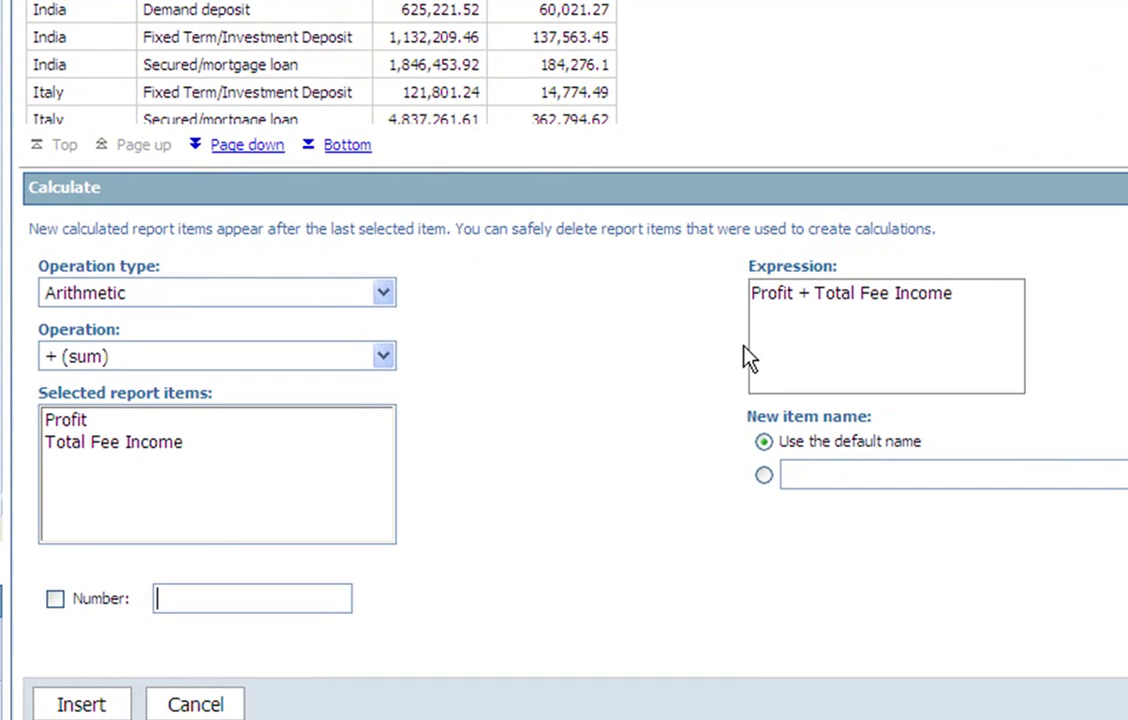
click(385, 291)
click(295, 343)
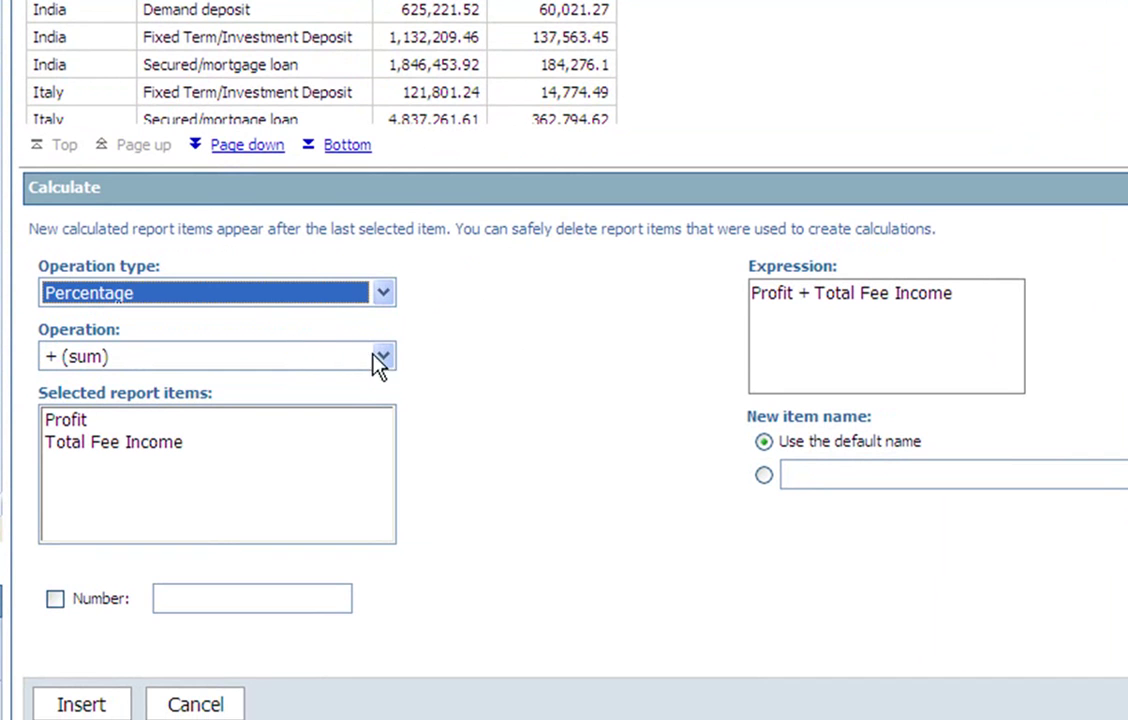
click(54, 453)
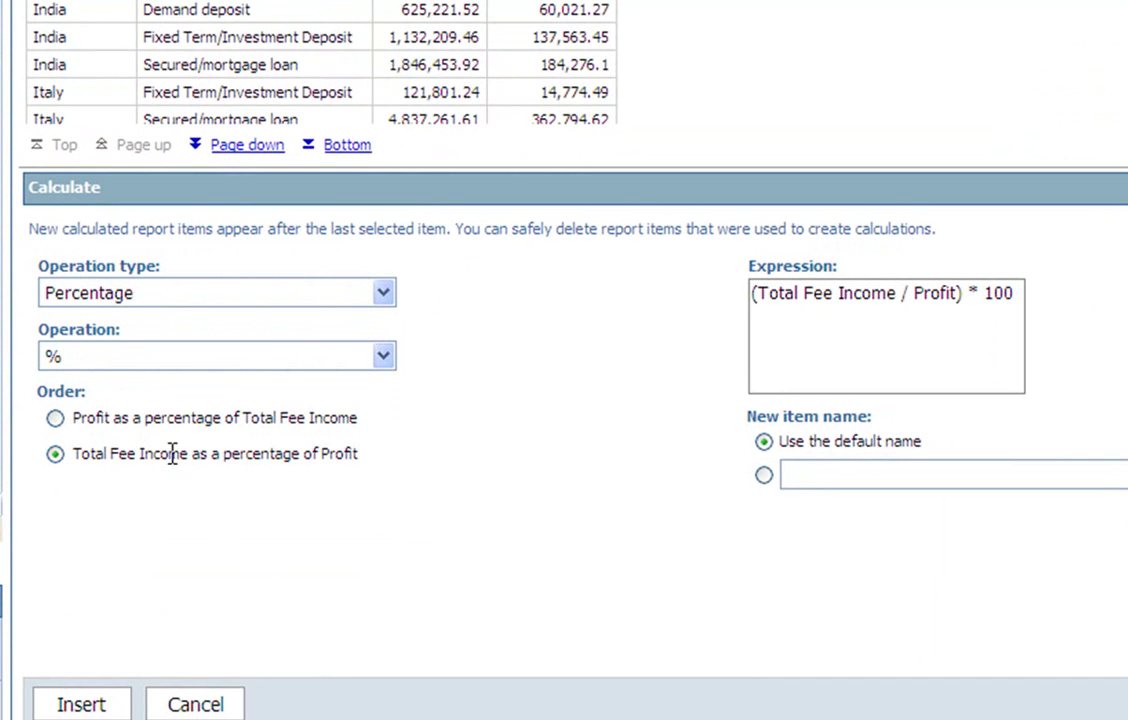
click(764, 476)
text(Fee Income % of Total profit)
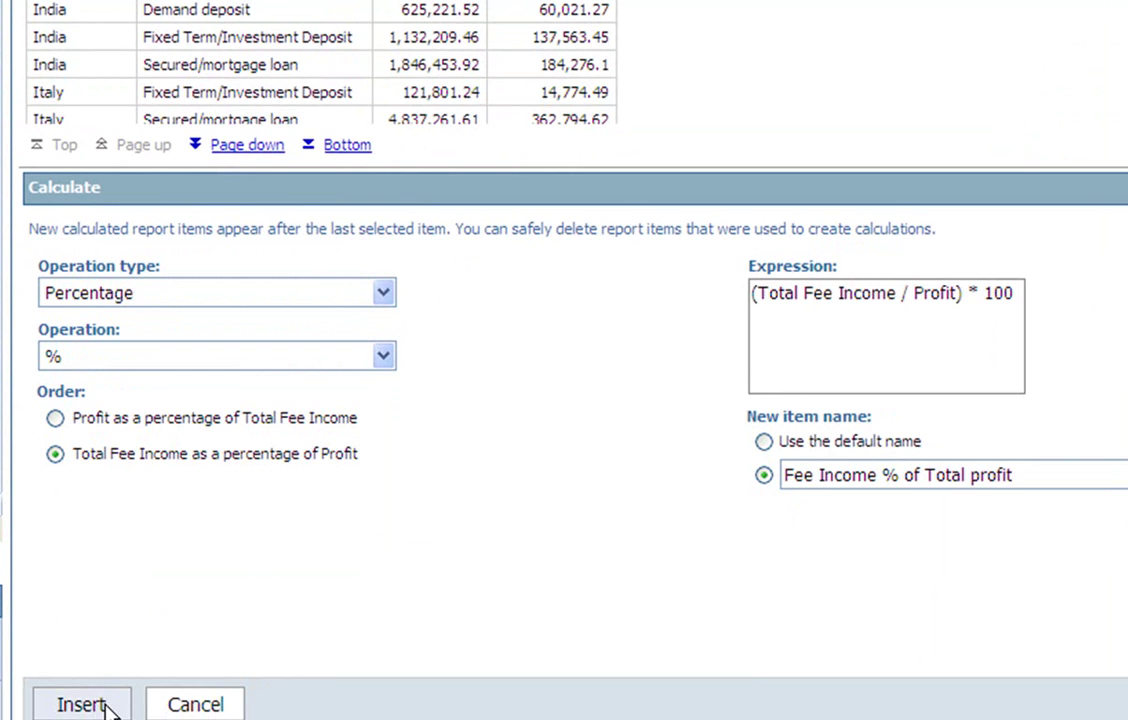
click(106, 706)
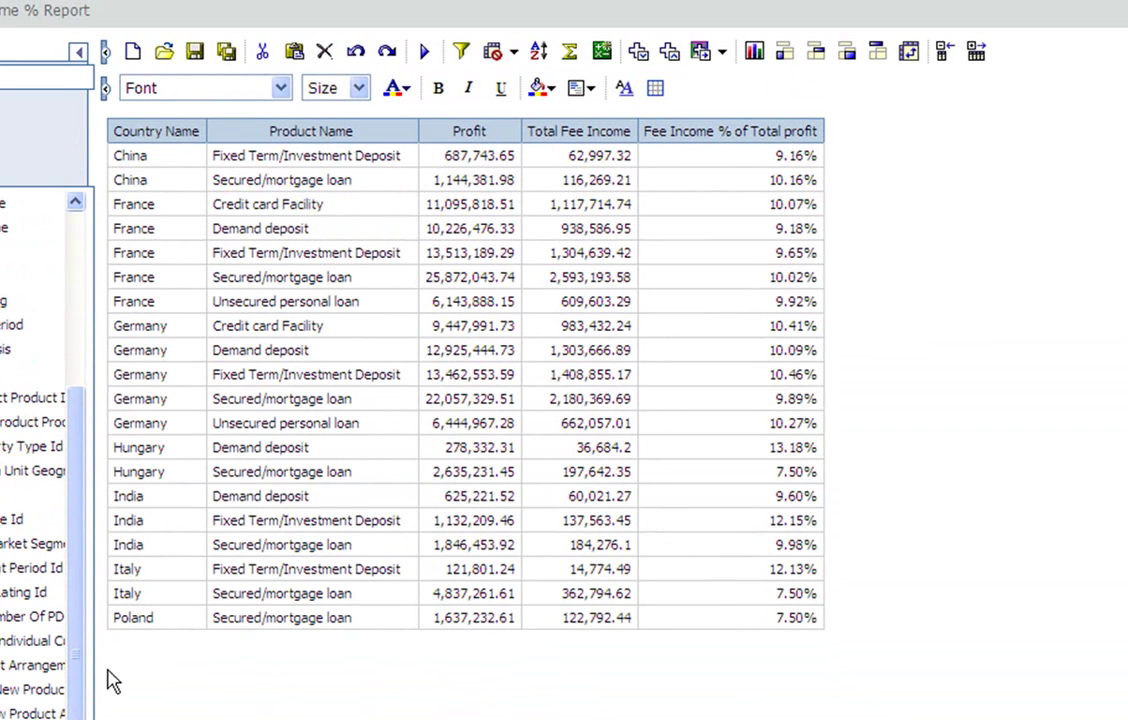
Delete the Profit and Total Fee Income columns and pivot Product Name into a crosstab.
click(469, 131)
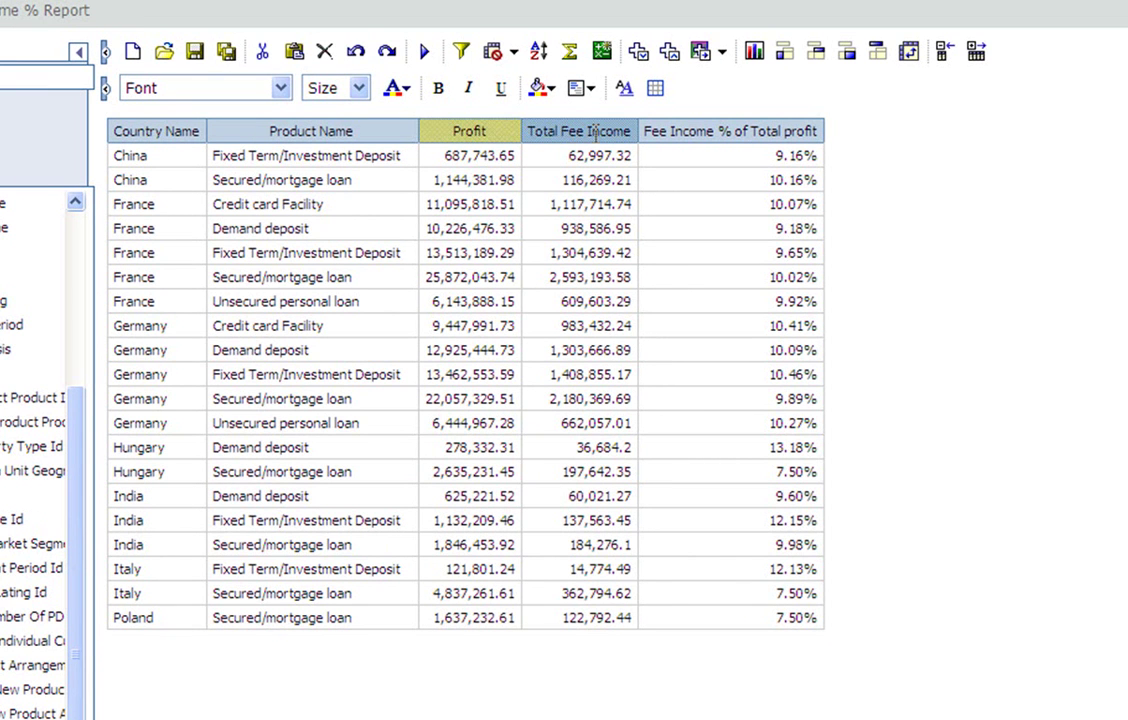
ctrl+click(587, 131)
key(Delete)
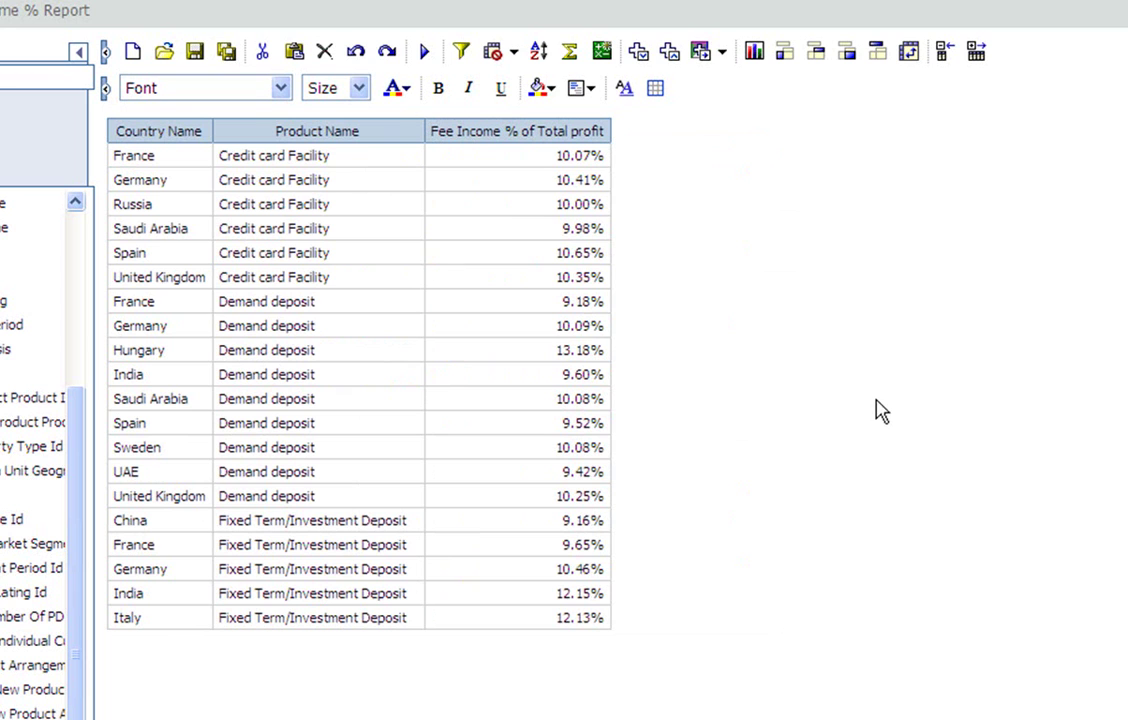
click(356, 135)
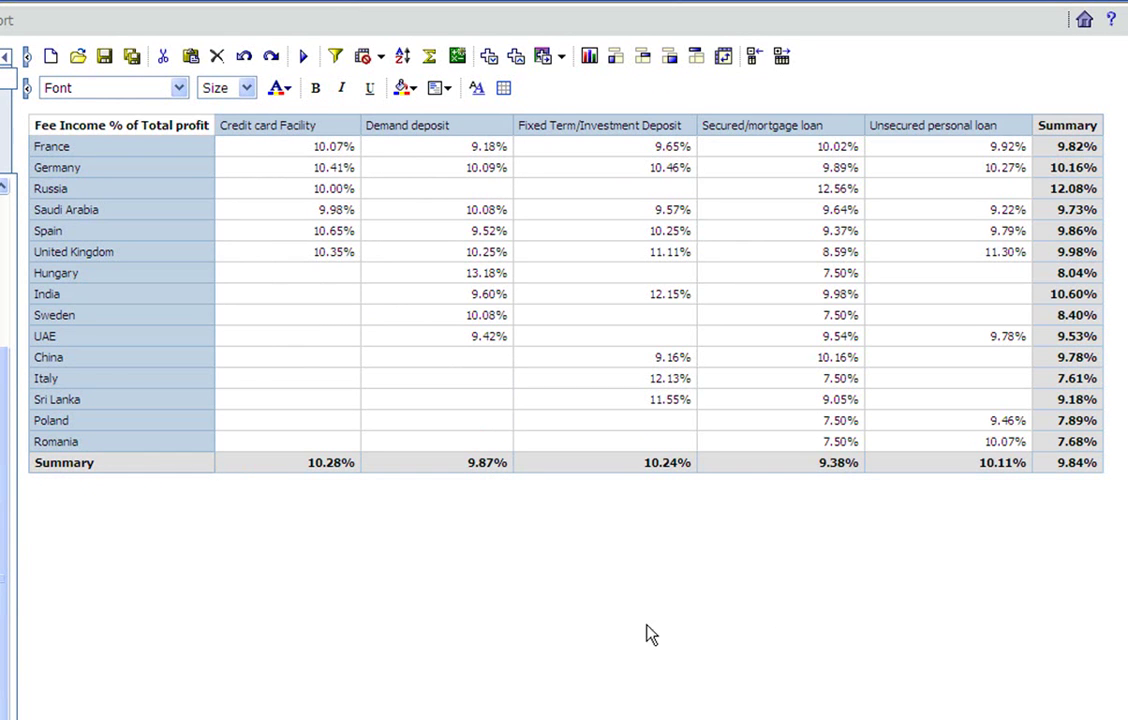
Define conditional styles on the percentage cells: thresholds 0.1 and 0.08, with Average middle and Poor lowest.
right_click(733, 363)
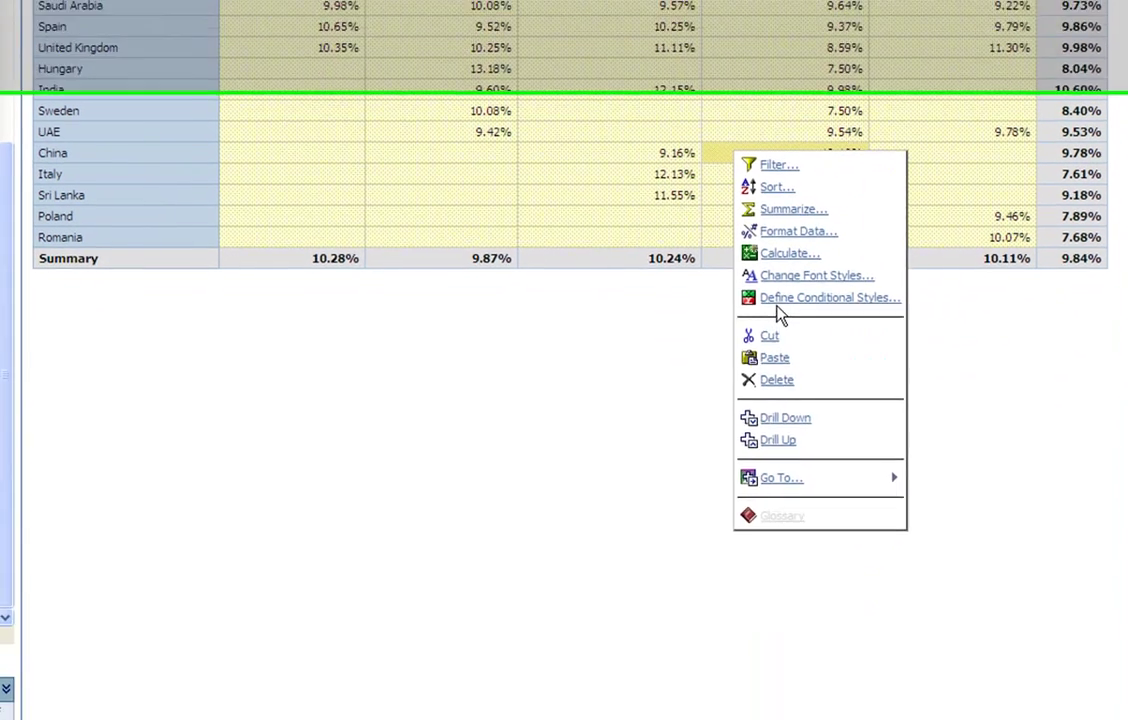
click(800, 491)
click(100, 497)
text(10)
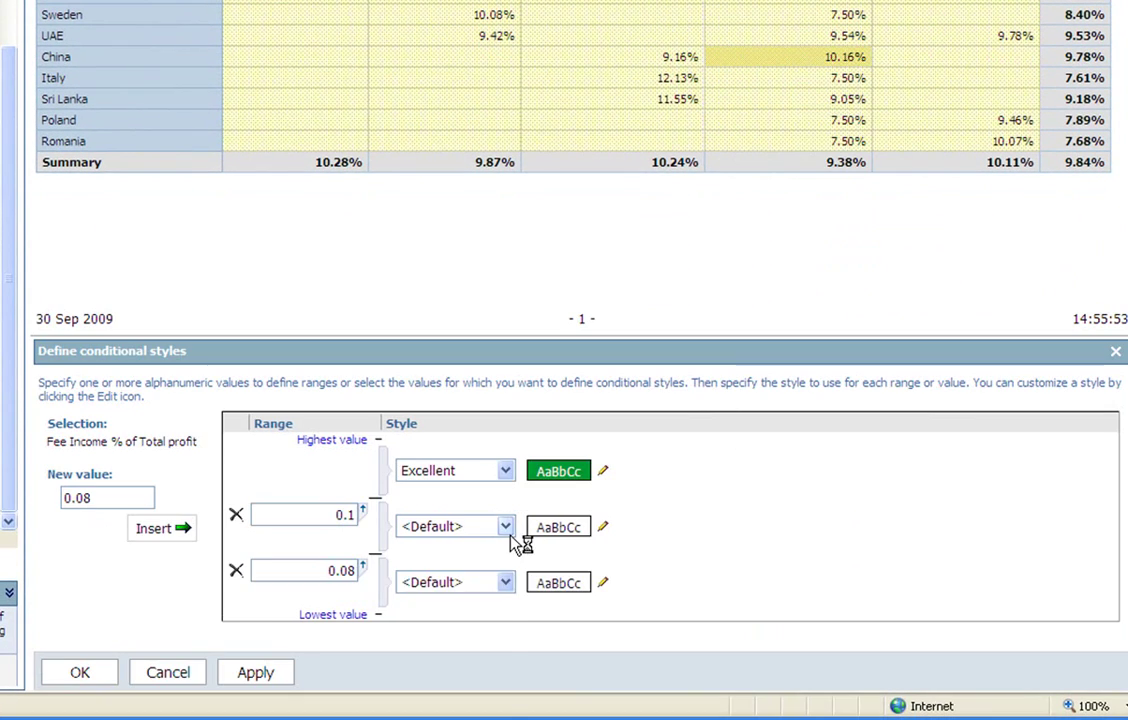
click(505, 582)
click(430, 617)
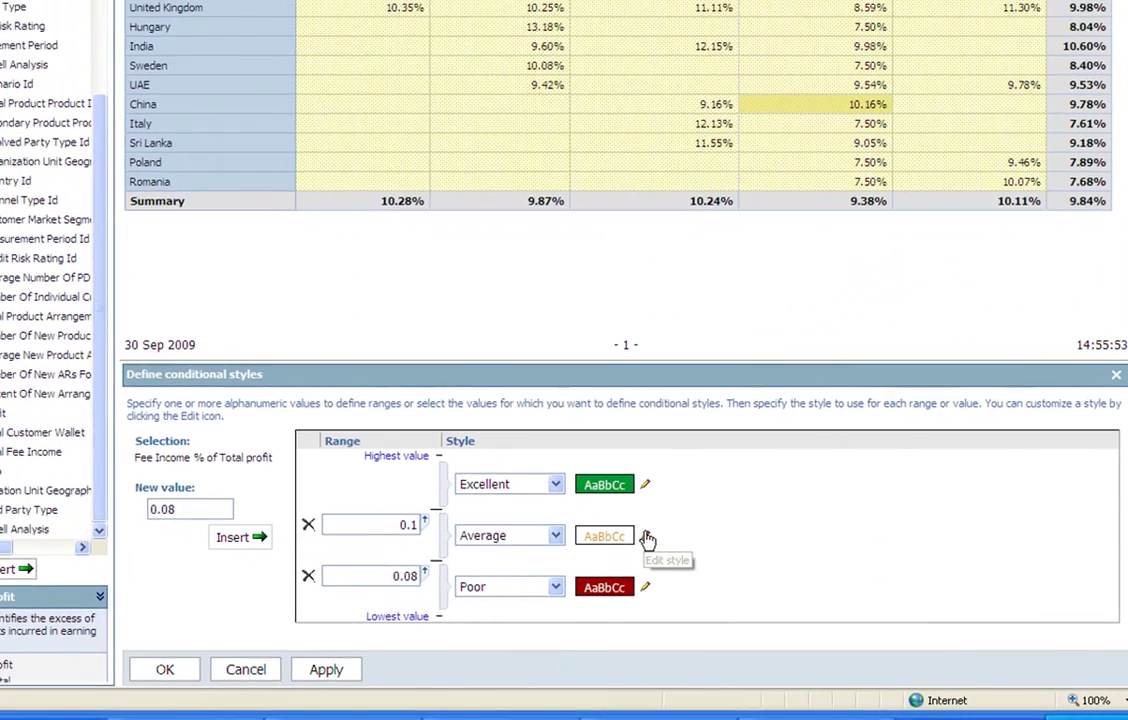
Restyle Average as black text on a yellow background and apply the colour rules.
click(645, 537)
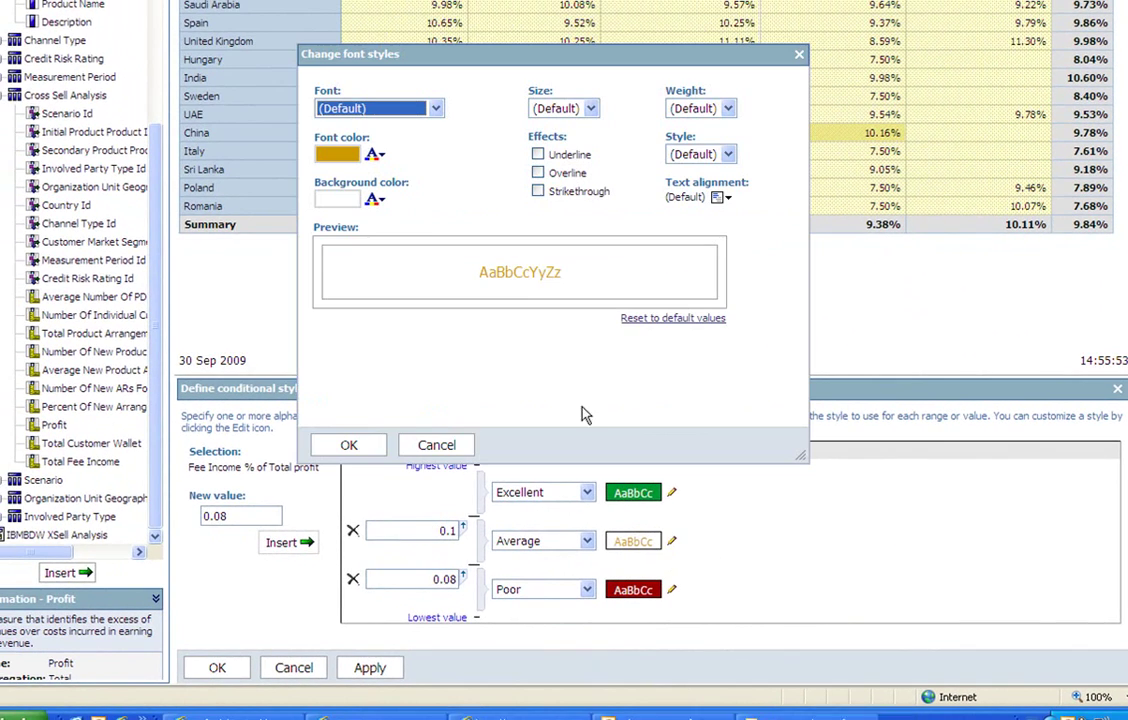
click(374, 154)
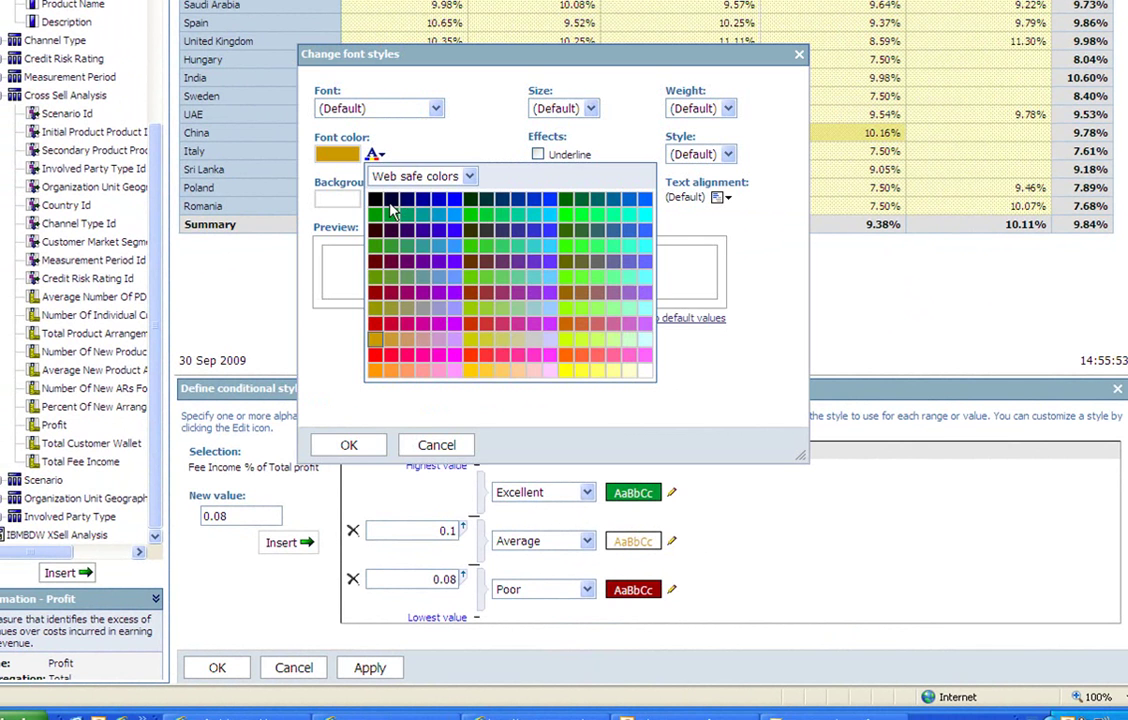
click(376, 200)
click(374, 199)
click(472, 325)
click(360, 443)
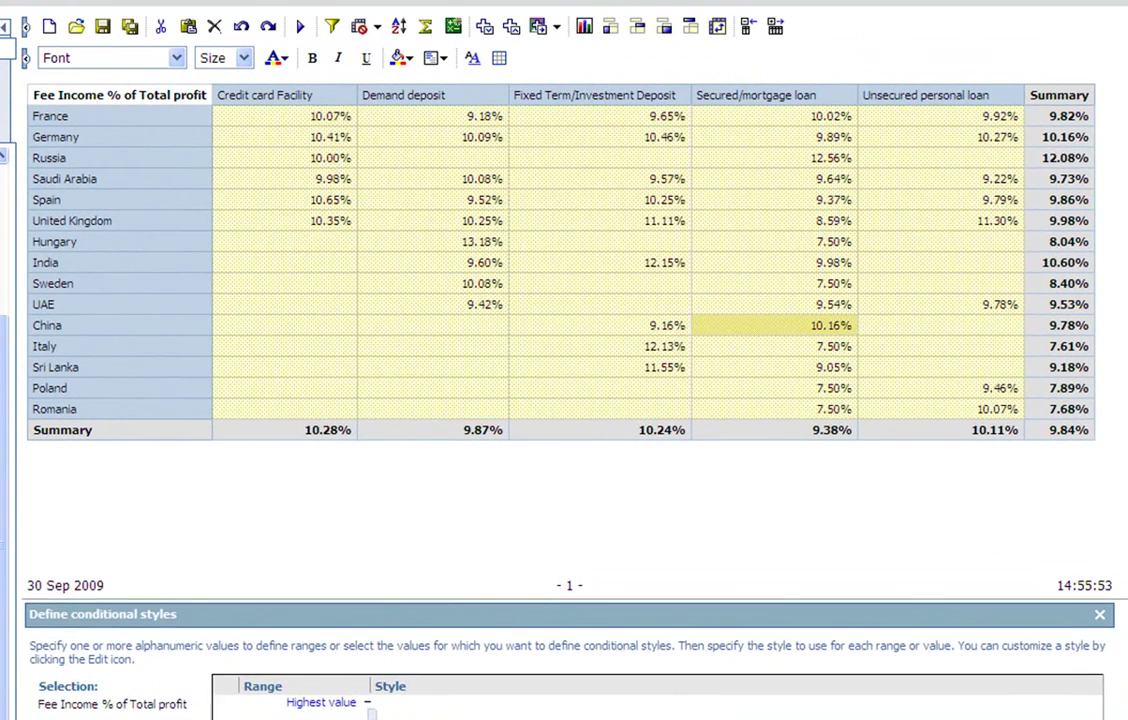
key(Return)
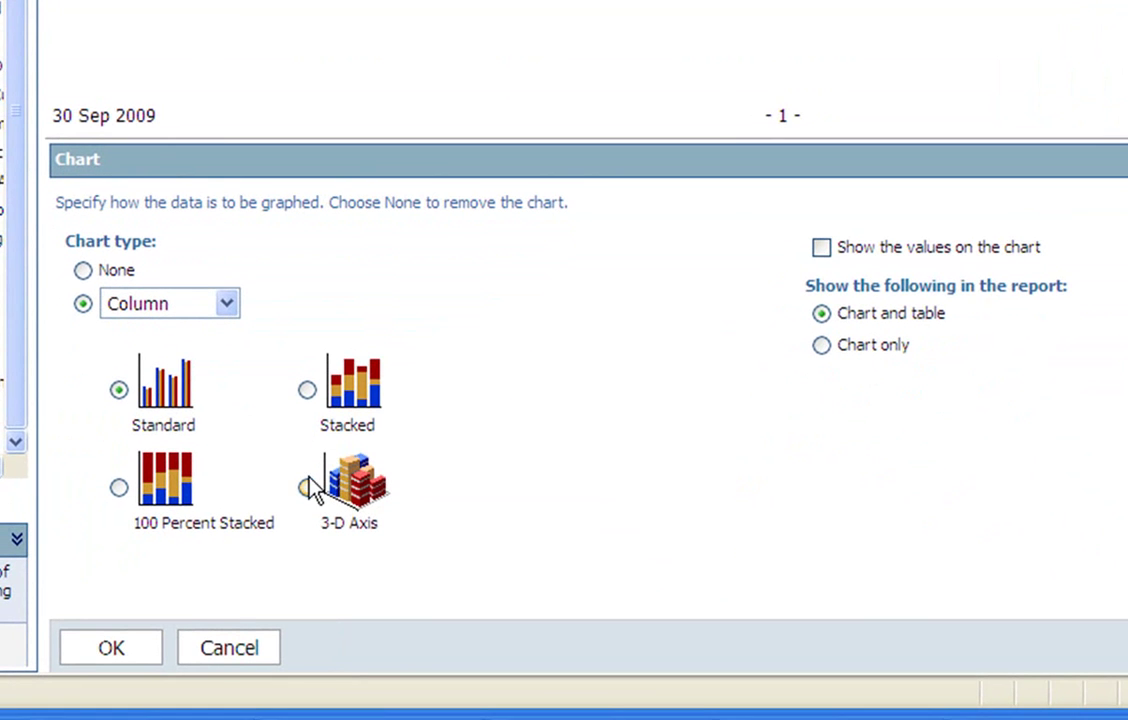
Add a 3-D Axis column chart, keeping chart and table, above the crosstab.
click(309, 487)
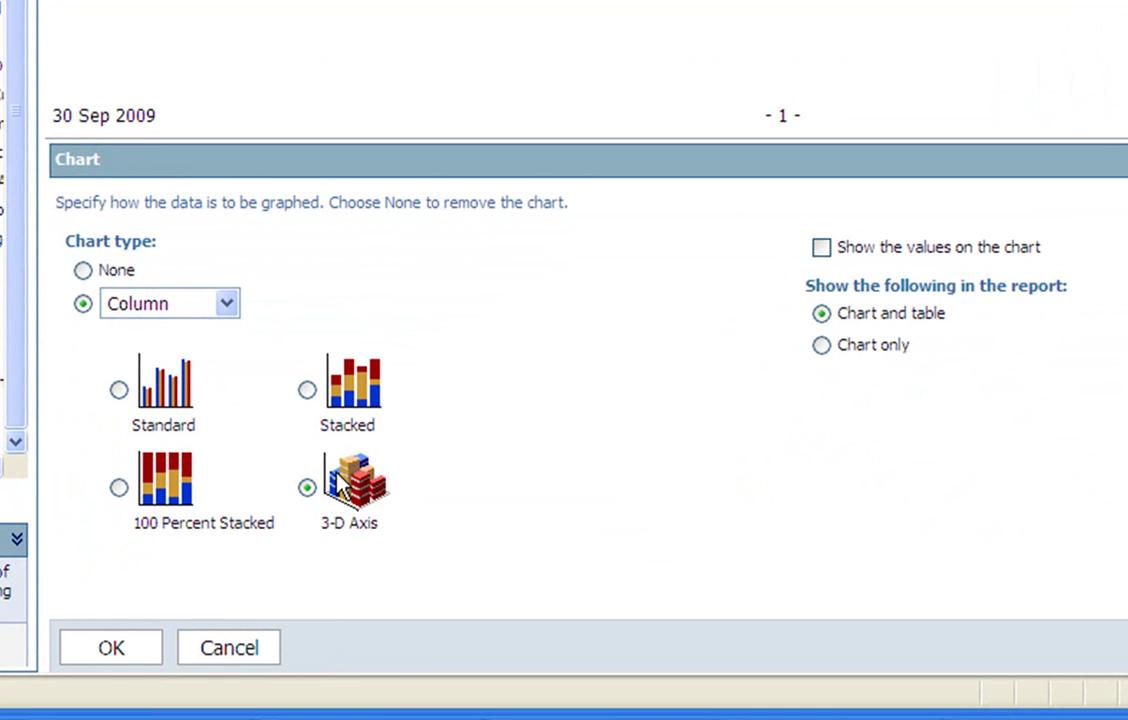
click(113, 645)
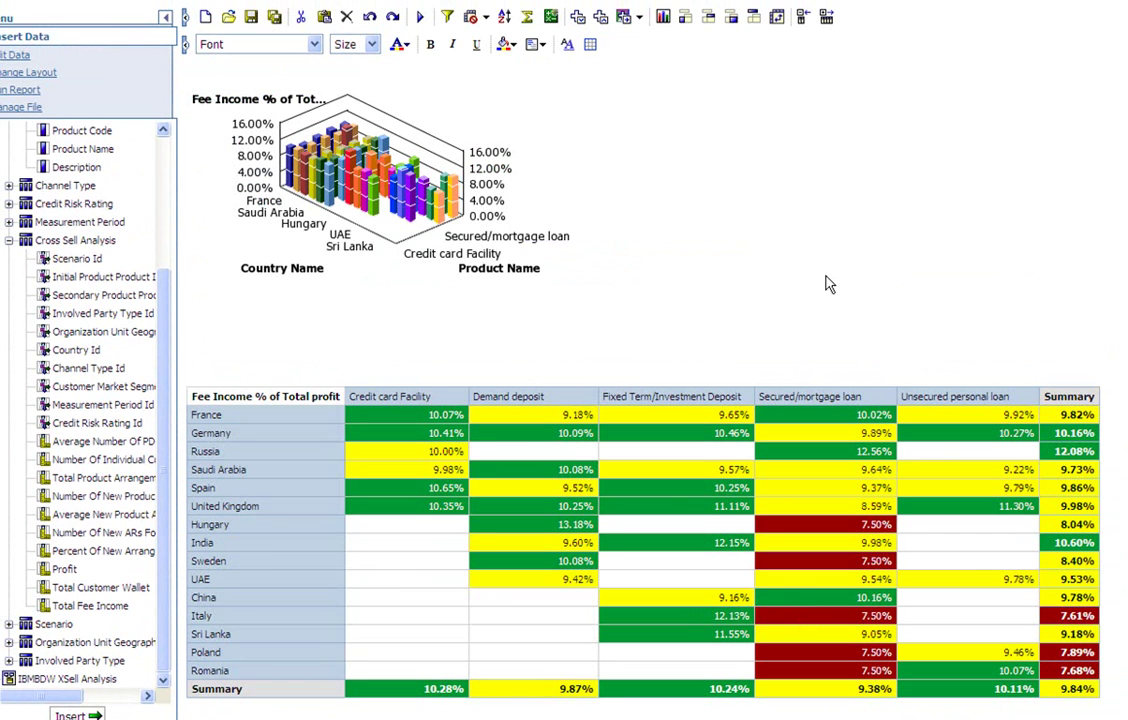
Create sections on the country column and step through five successive country pages.
click(237, 430)
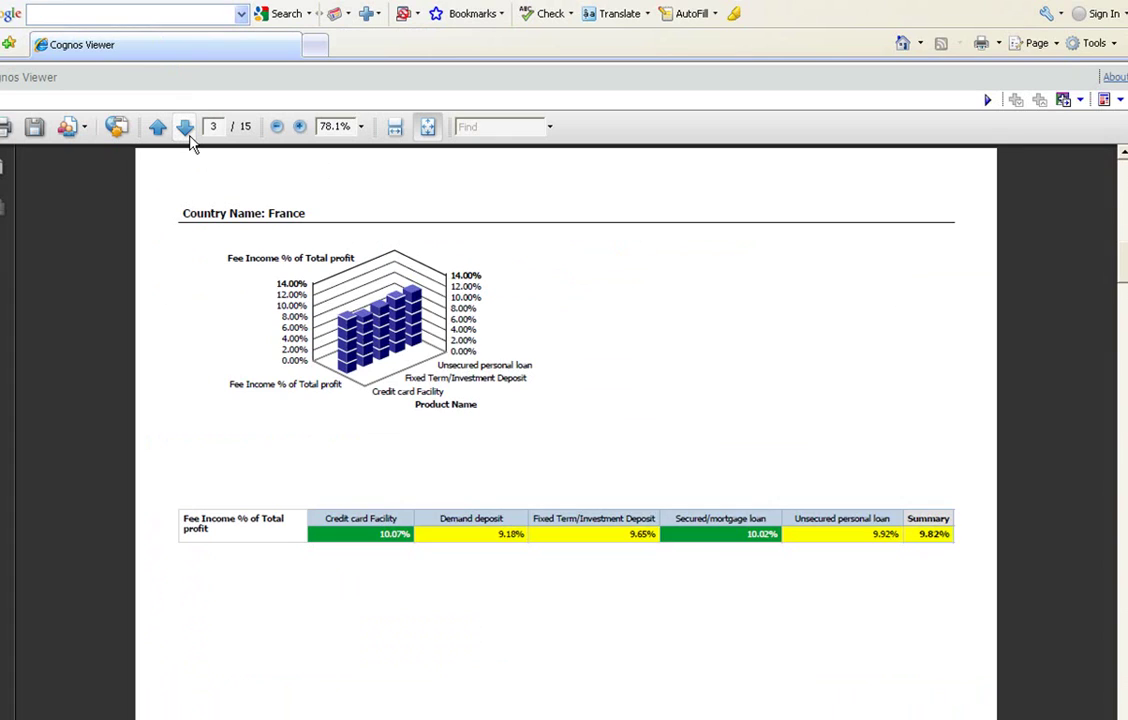
click(186, 130)
click(189, 139)
click(186, 130)
click(189, 139)
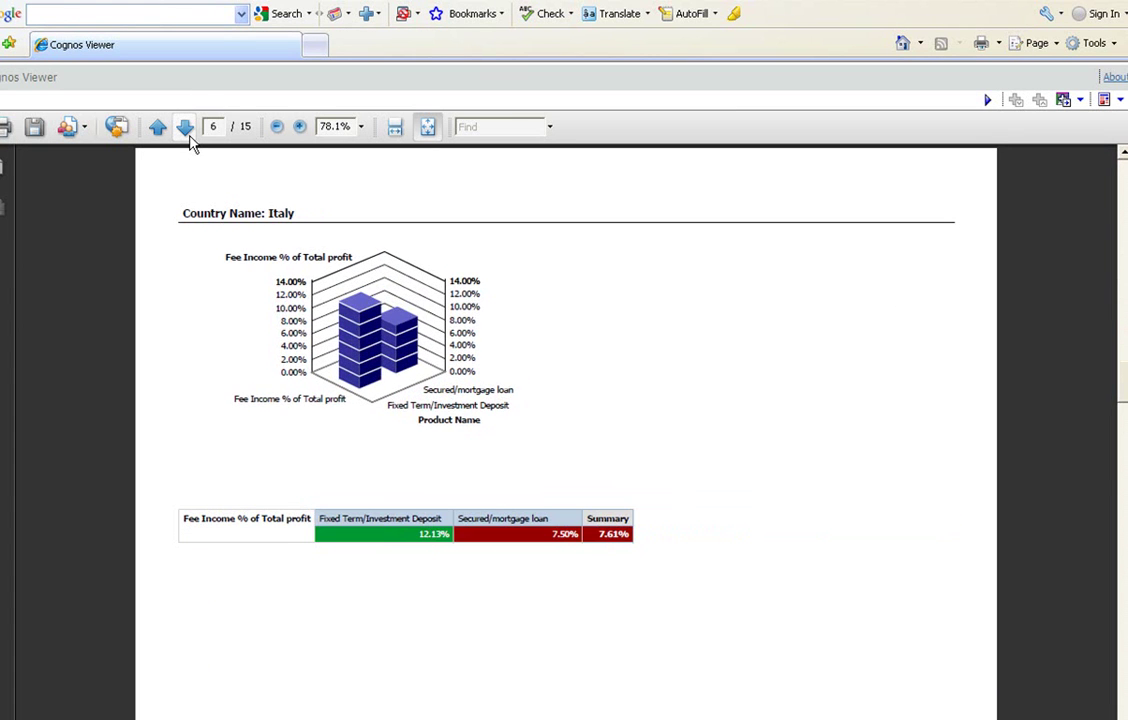
click(186, 130)
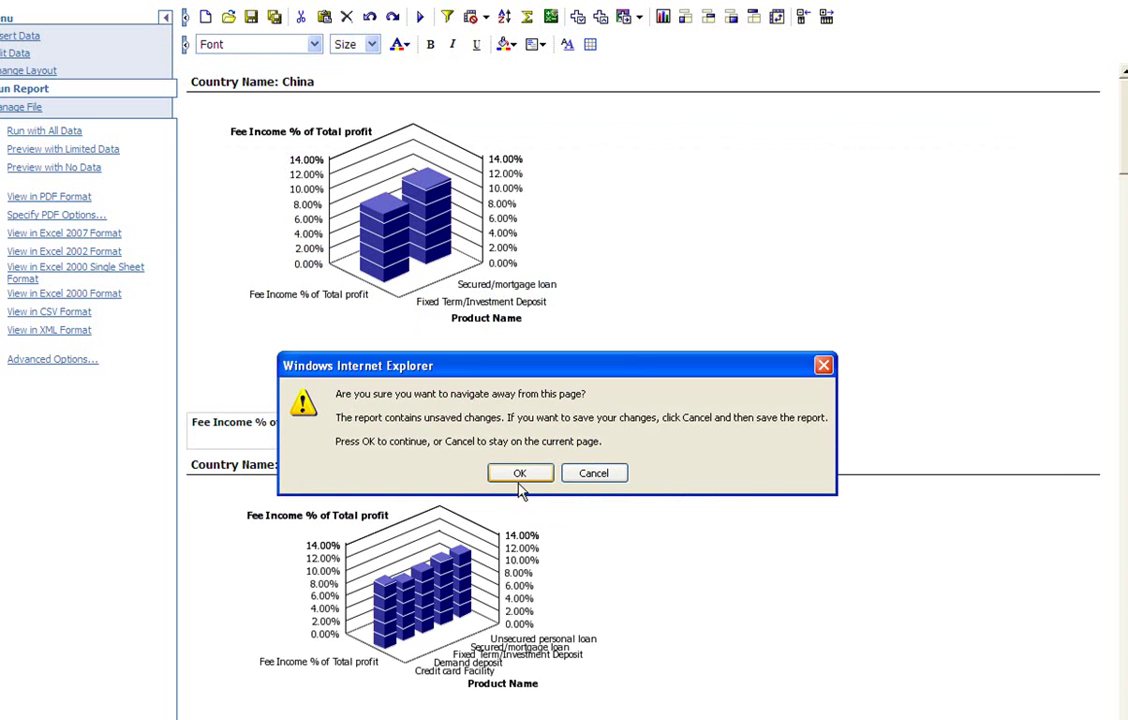
Accept the unsaved-changes warning to leave the report for the dashboard.
click(521, 476)
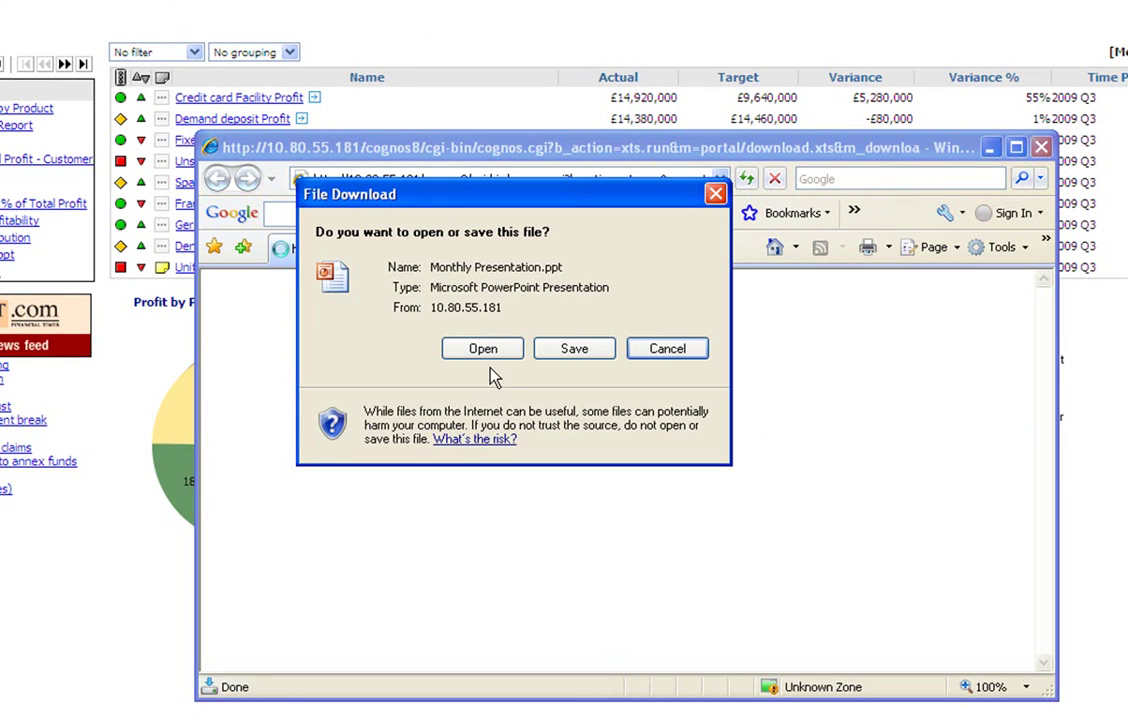
Open Monthly Presentation.ppt in PowerPoint and display the Cognos Go! Office content pane.
click(494, 350)
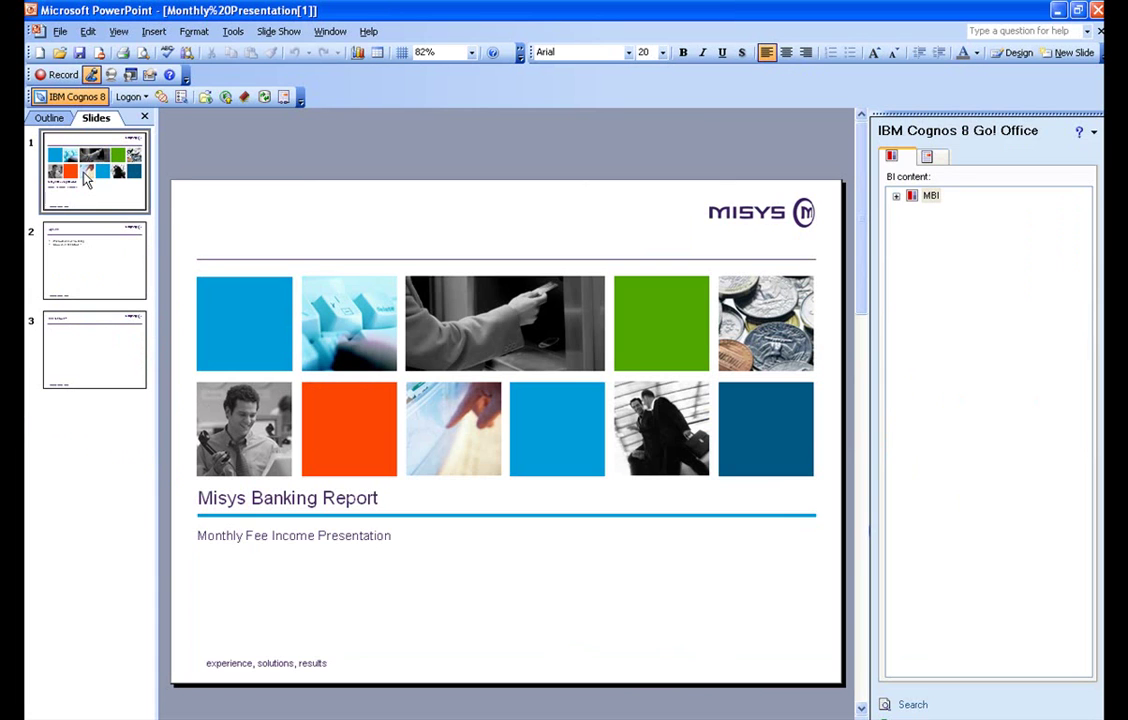
click(80, 98)
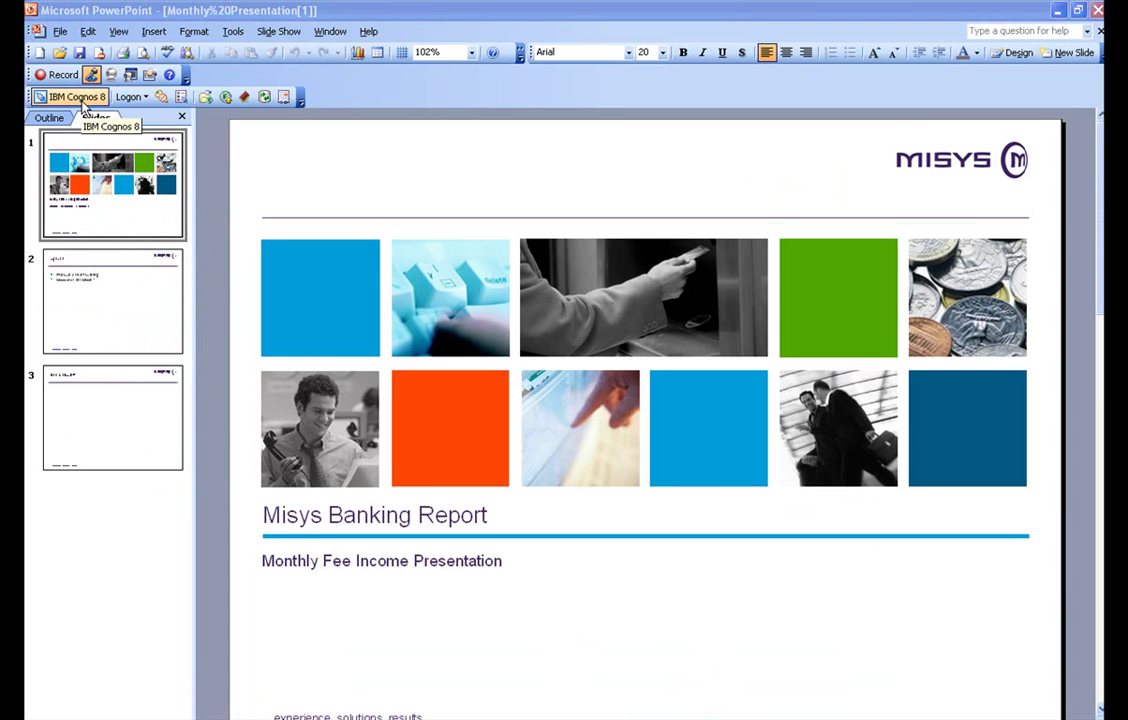
click(84, 105)
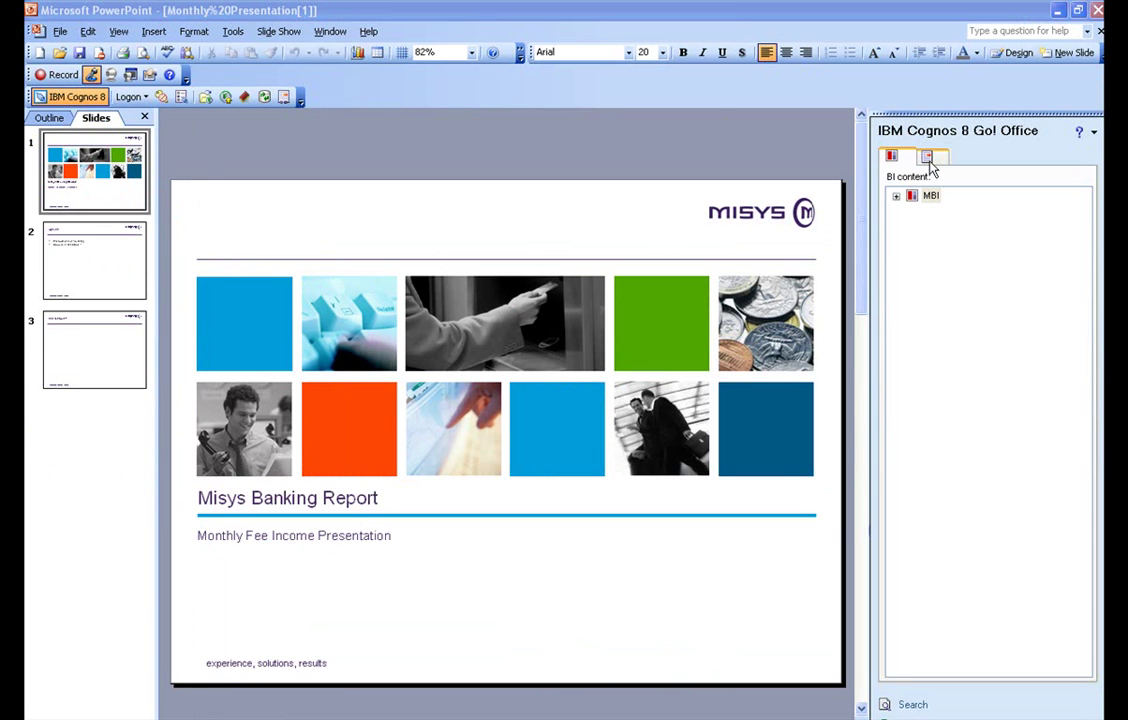
Browse MBI > Public Folders > IBMBDW and import the Fee Income heat-map report.
click(899, 196)
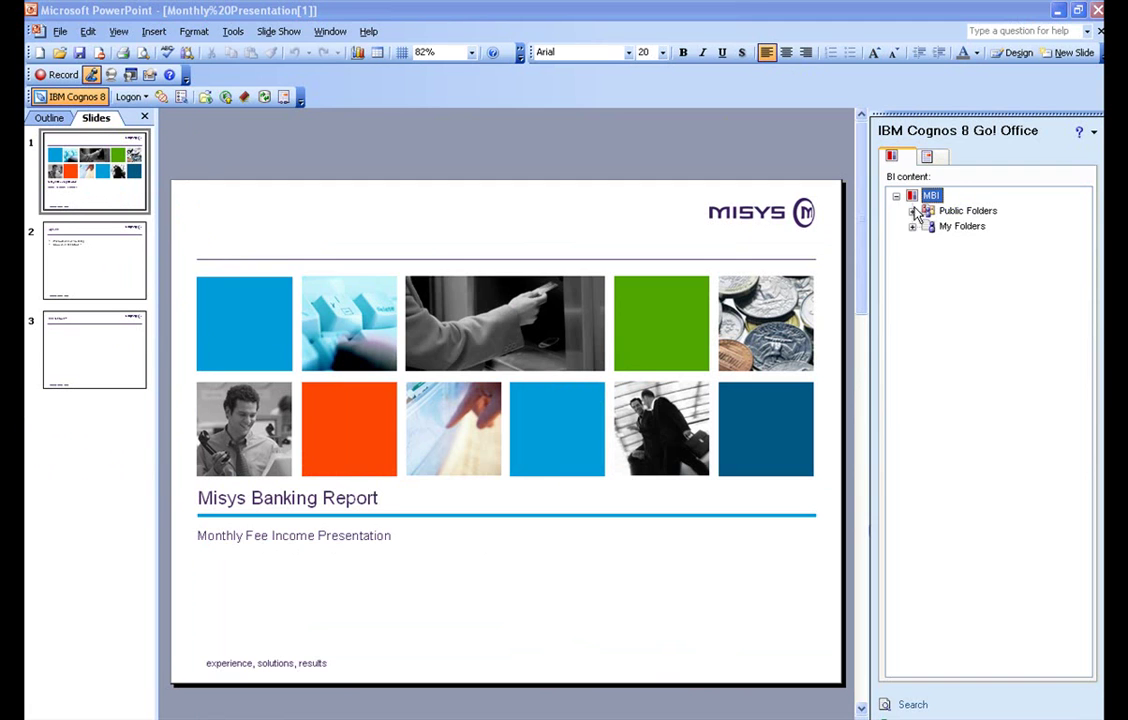
click(912, 211)
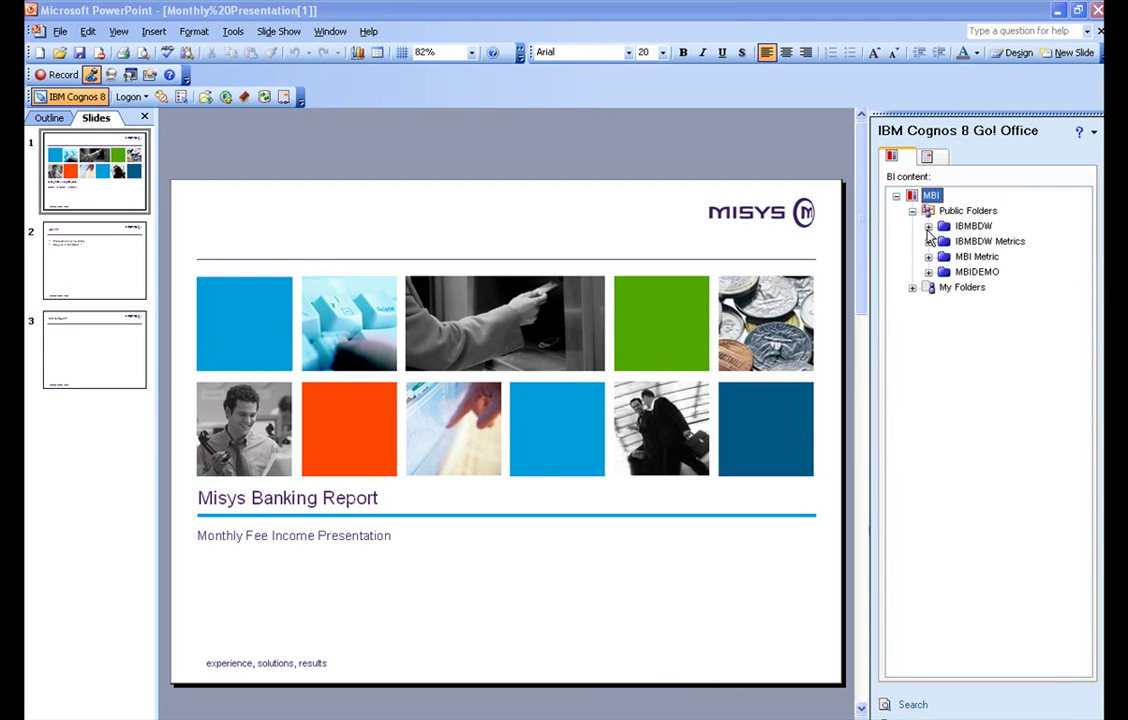
click(928, 227)
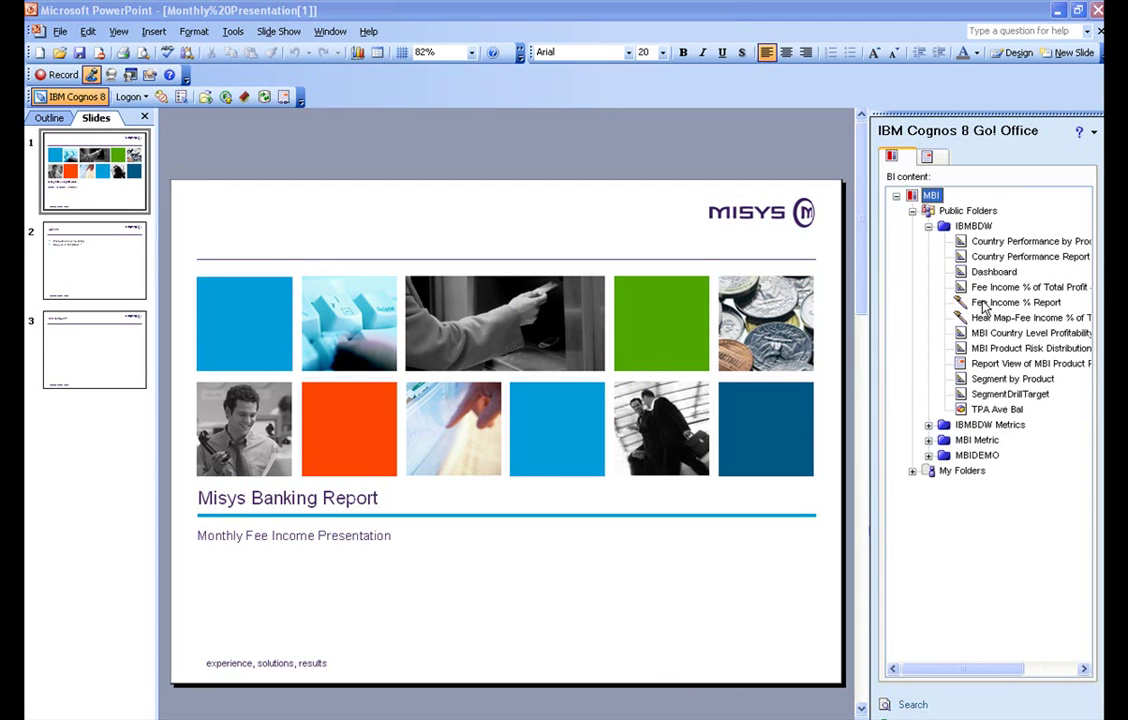
click(1012, 289)
click(1020, 317)
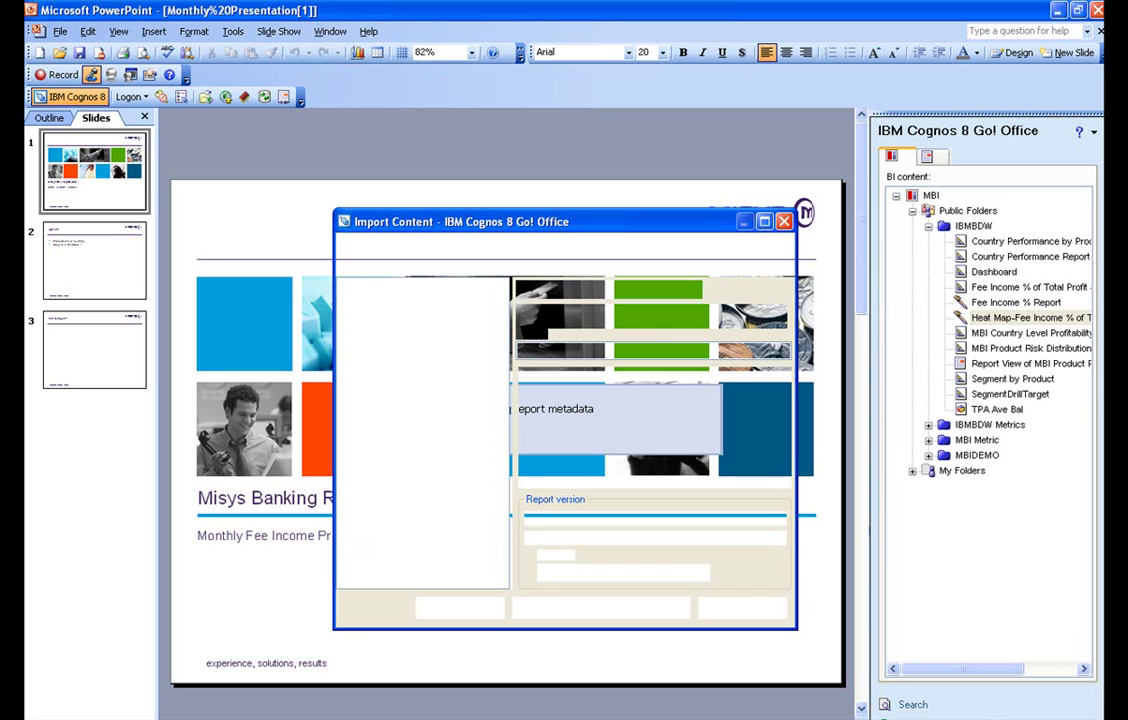
Finish the import wizard to place the heat-map table on slide 3, preview it, then refresh.
click(648, 609)
click(650, 609)
click(728, 609)
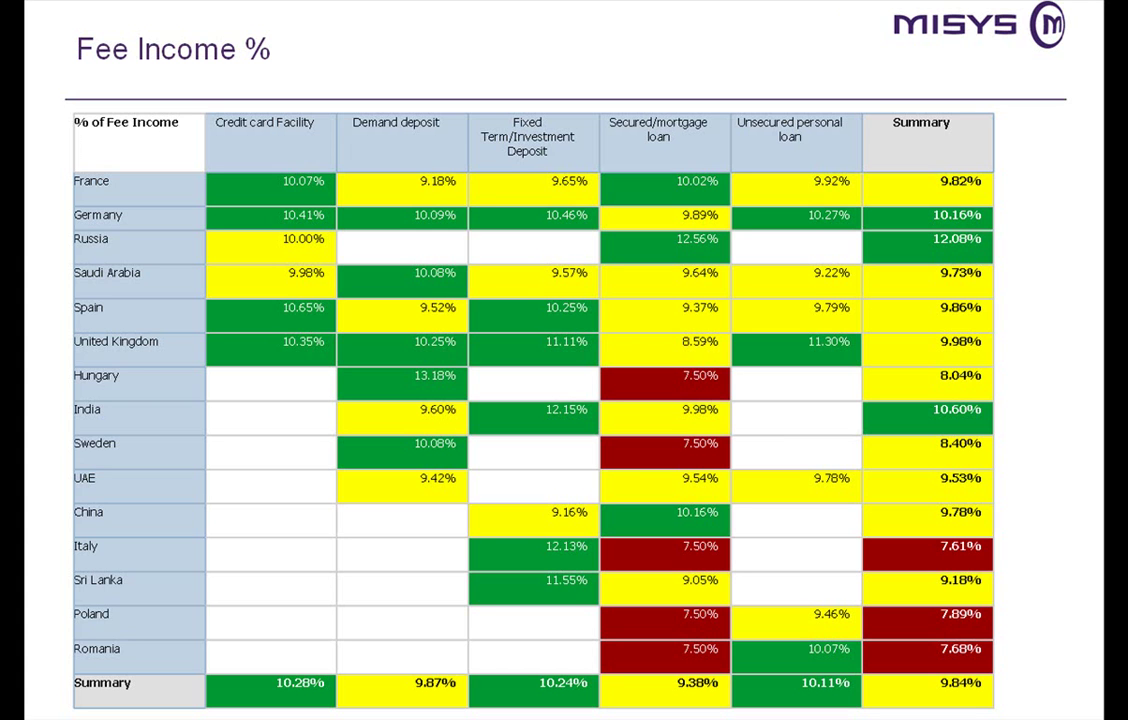
key(Escape)
click(266, 42)
Confirm refreshing all data so the table shows the 9.84% overall summary.
click(532, 422)
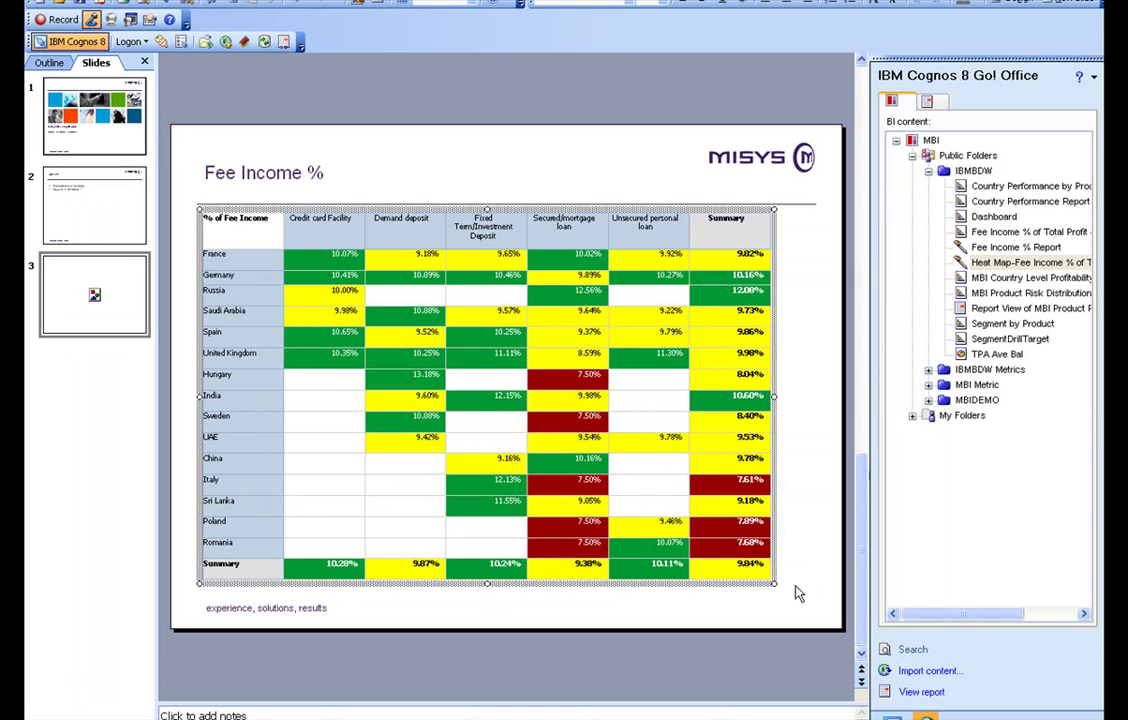